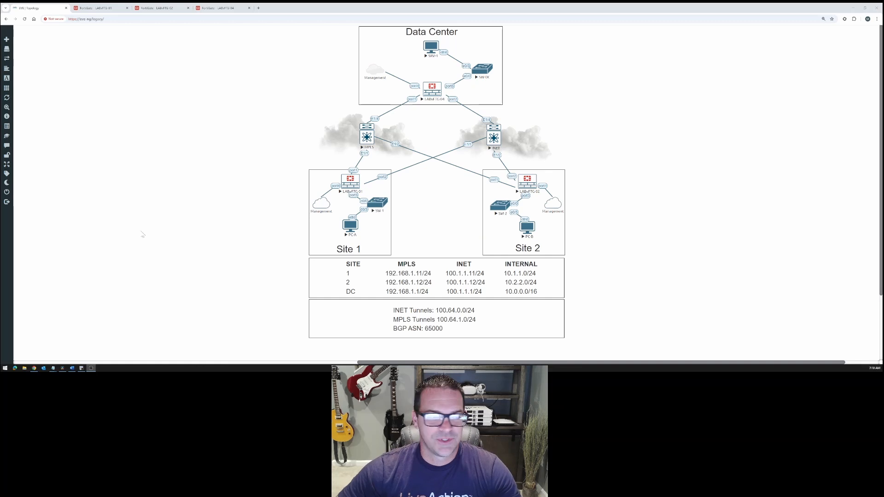
Switch to the Site 2 FortiGate and review its SD-WAN performance SLAs and SD-WAN rules
{"action": "left_click", "coordinate": [156, 8]}
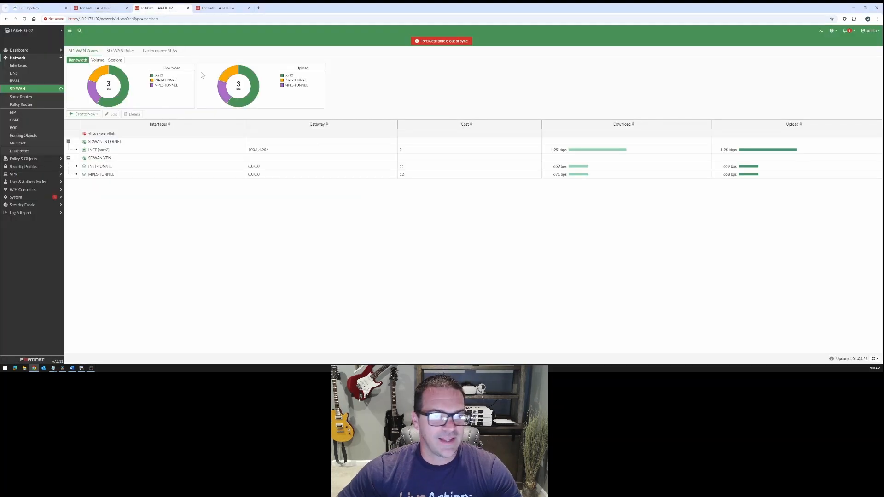
{"action": "left_click", "coordinate": [160, 51]}
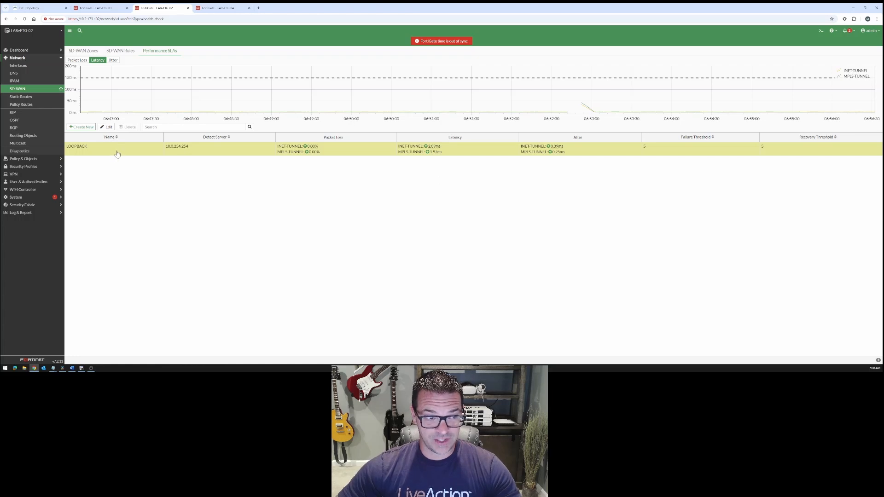
{"action": "left_click", "coordinate": [120, 52]}
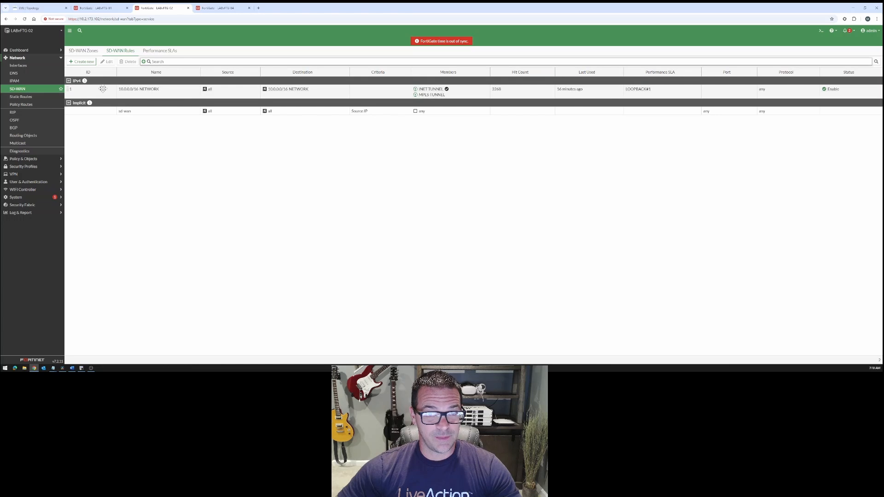
Set the cost of the MPLS-TUNNEL member in the SD-WAN VPN zone to 10
{"action": "left_click", "coordinate": [84, 51]}
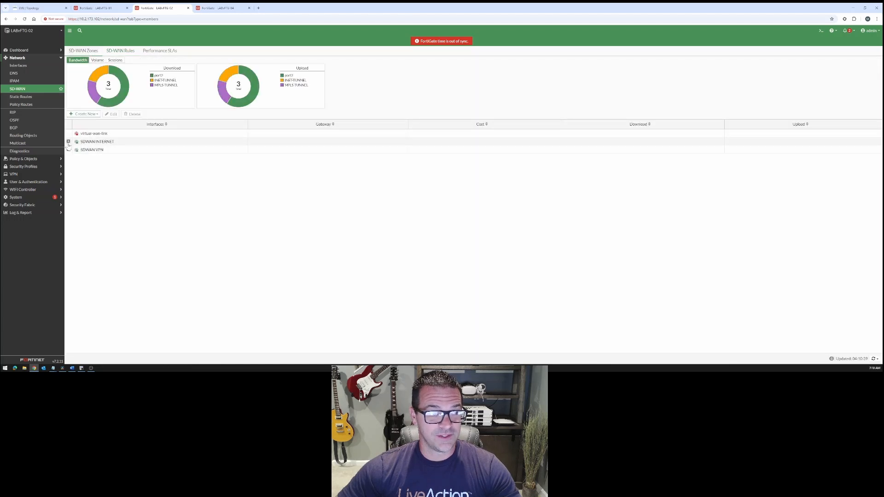
{"action": "left_click", "coordinate": [68, 150]}
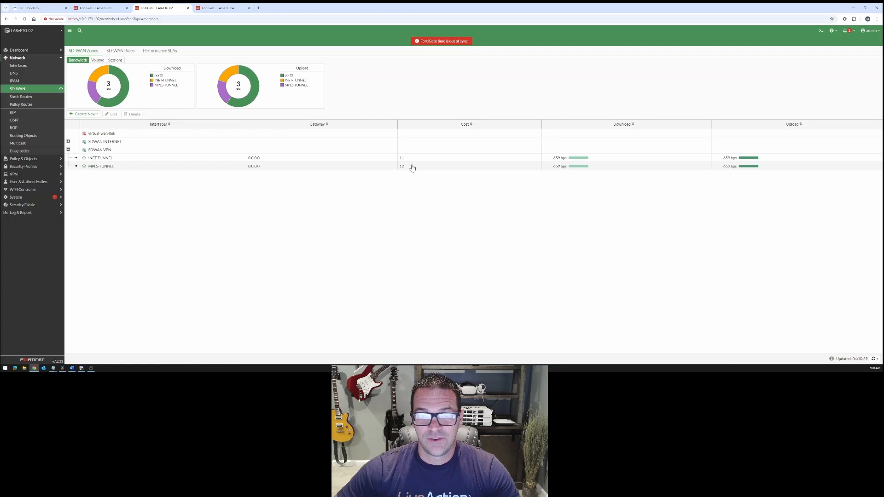
{"action": "double_click", "coordinate": [213, 168]}
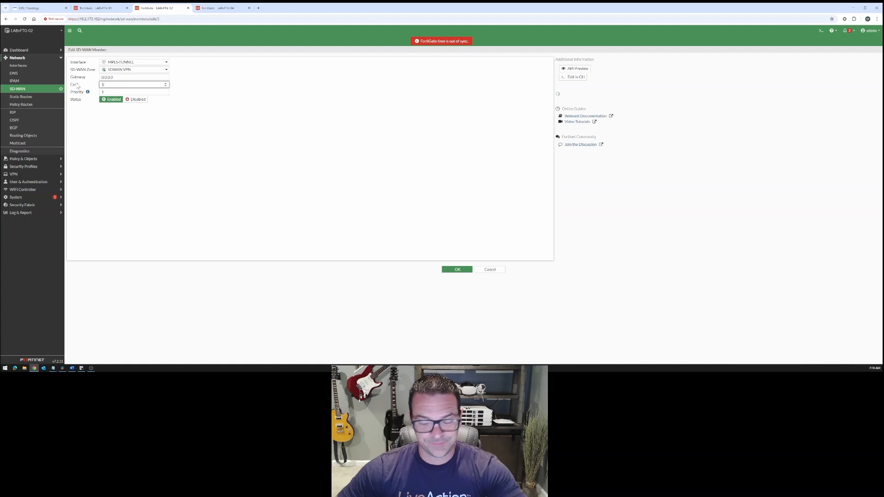
{"action": "left_click", "coordinate": [455, 270]}
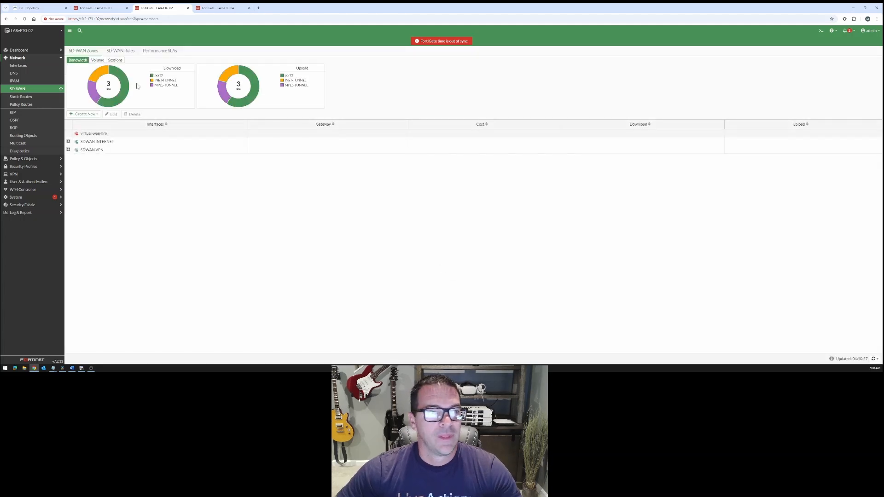
Check the 10.0.0.0/16 SD-WAN rule's selected member and SLA target metrics, including the LOOPBACK performance SLA
{"action": "left_click", "coordinate": [122, 52]}
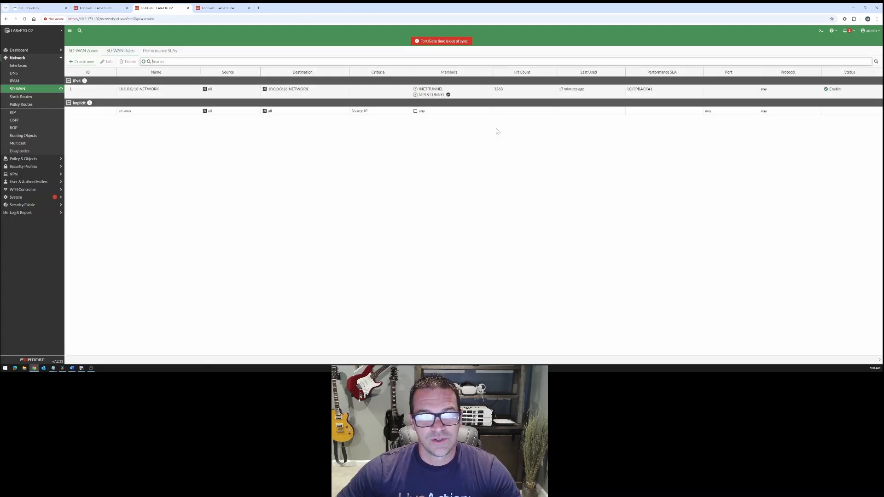
{"action": "mouse_move", "coordinate": [447, 96]}
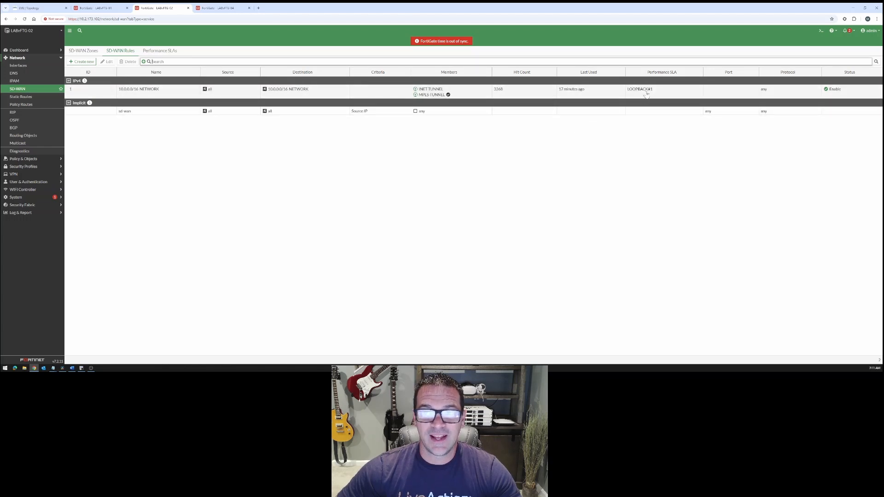
{"action": "mouse_move", "coordinate": [644, 94]}
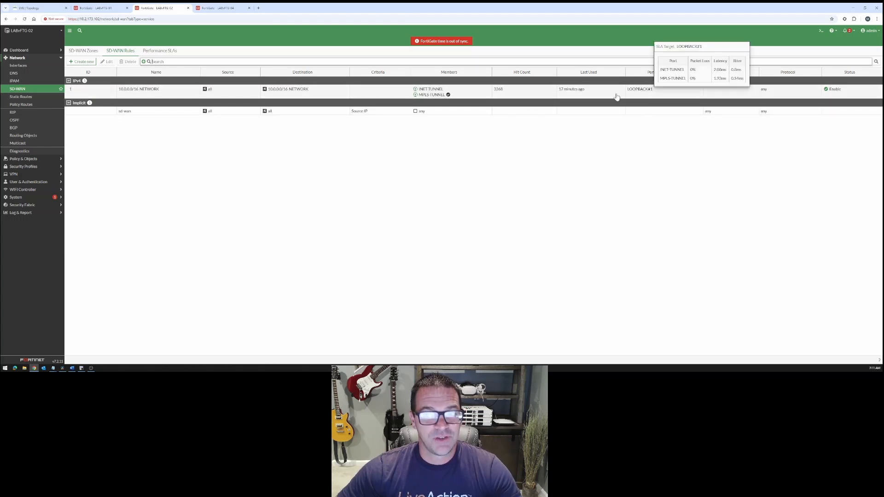
{"action": "left_click", "coordinate": [159, 51]}
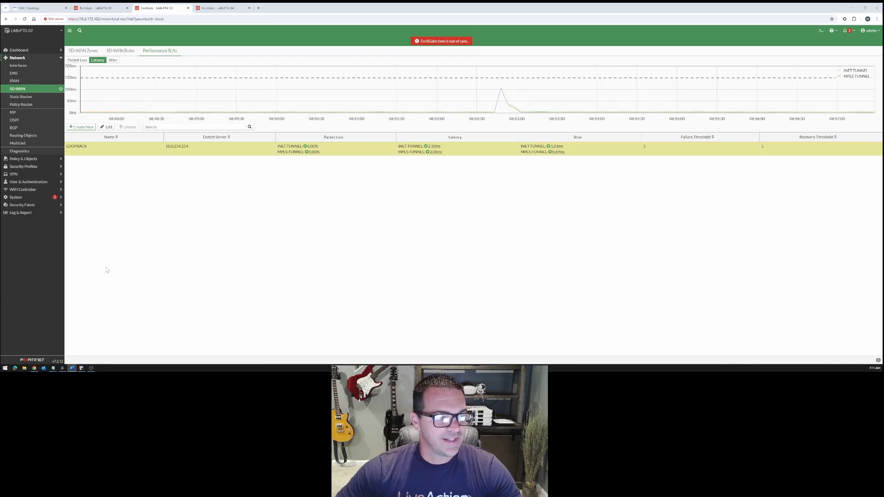
View the lab topology, switch to the INET terminal session and list its interfaces with "show ip int brief"
{"action": "left_click", "coordinate": [46, 8]}
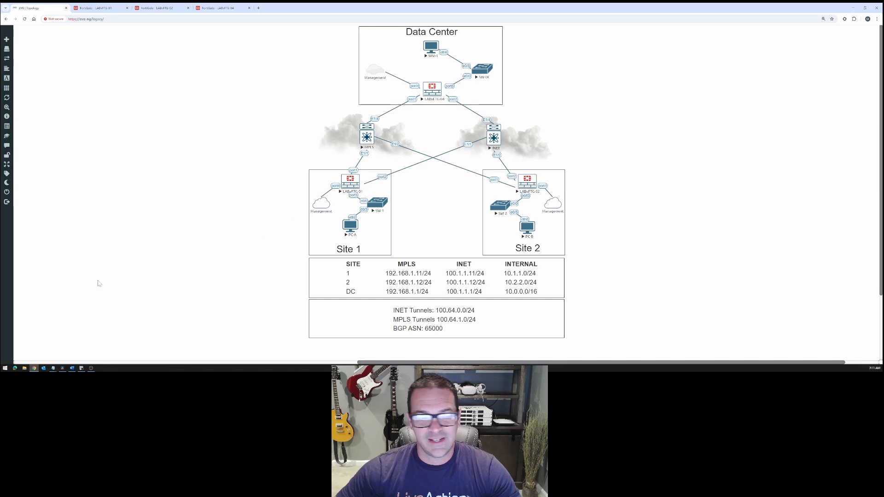
{"action": "left_click", "coordinate": [81, 371]}
{"action": "key", "text": "Return"}
{"action": "key", "text": "Return"}
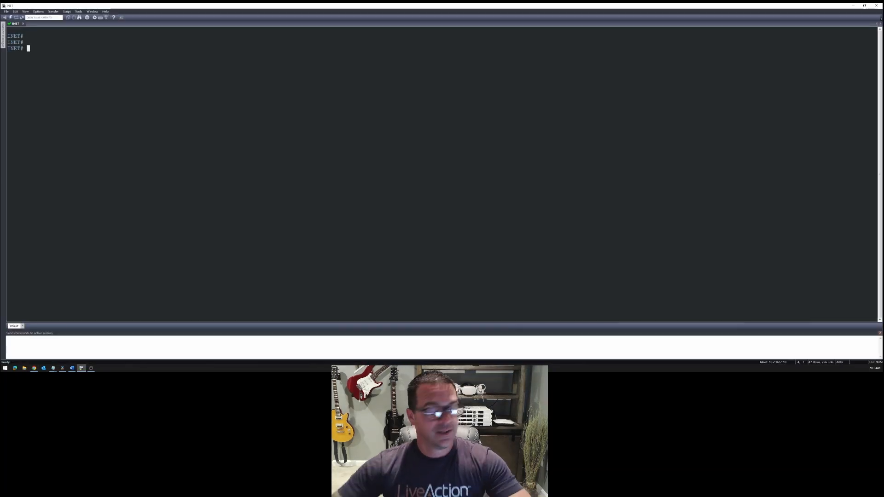
{"action": "type", "text": "show ip int brie"}
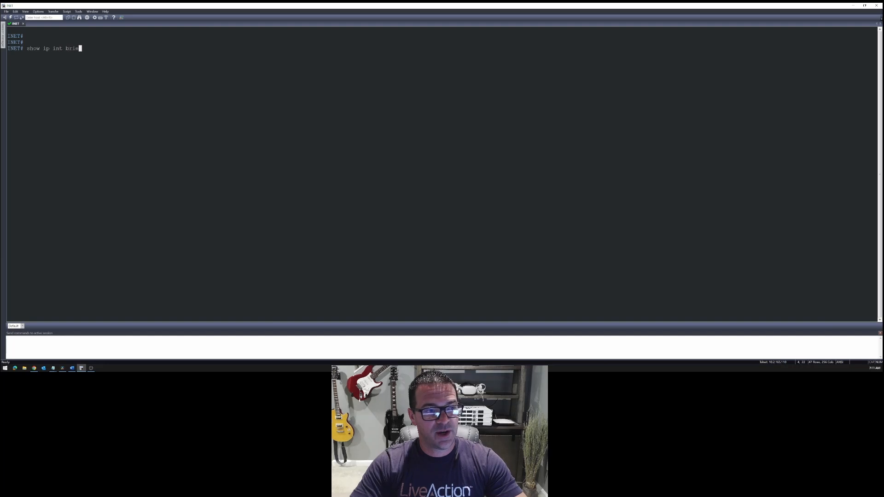
{"action": "type", "text": "f"}
{"action": "key", "text": "Return"}
{"action": "left_click_drag", "start_coordinate": [20, 75], "coordinate": [225, 77]}
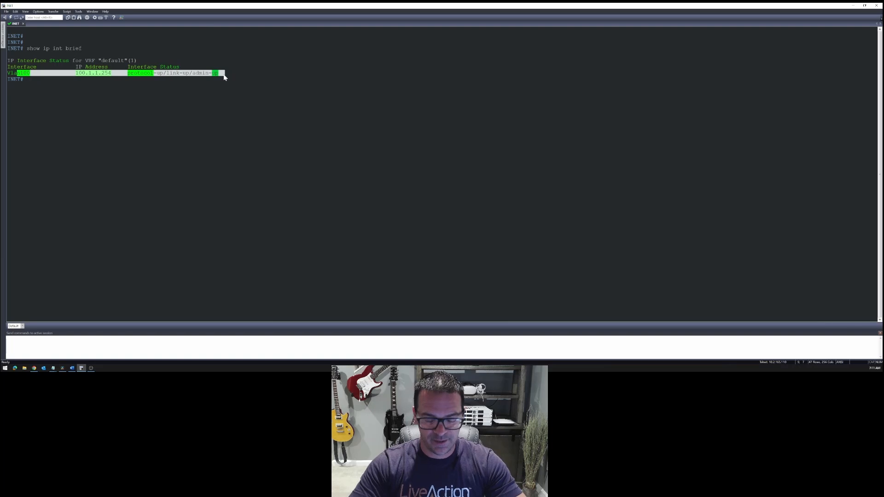
Configure interface l0 on INET with IP address 8.8.8.8 255.255.255.255, enable it with no shut, and leave configuration mode
{"action": "type", "text": "conf t"}
{"action": "key", "text": "Return"}
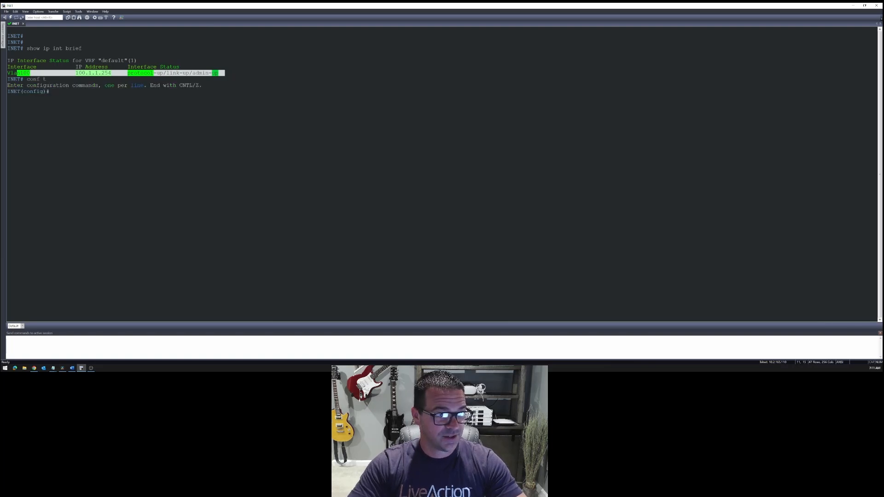
{"action": "type", "text": "inter 10"}
{"action": "key", "text": "Return"}
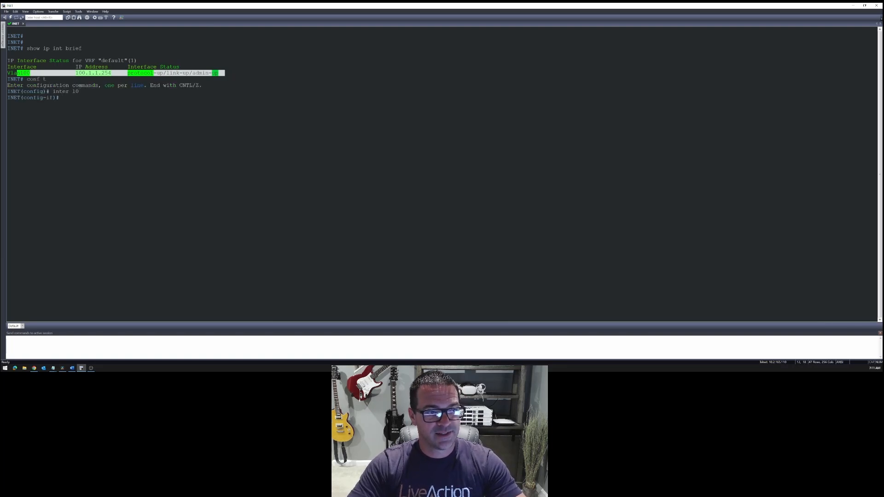
{"action": "type", "text": "ip address 8.8.8.8 "}
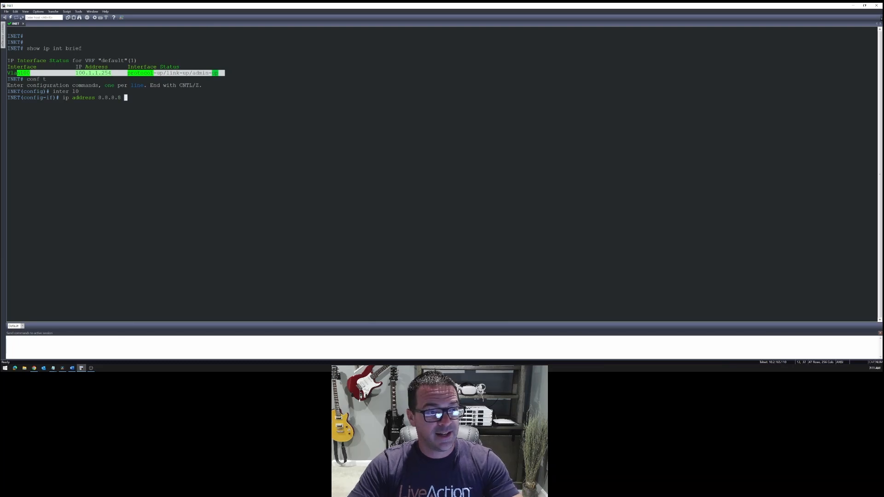
{"action": "type", "text": "255.255.255.255"}
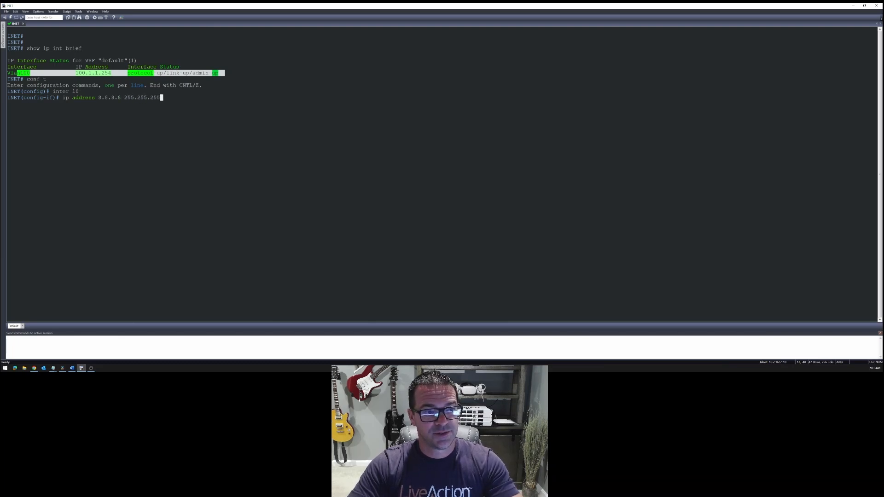
{"action": "key", "text": "Return"}
{"action": "type", "text": "do shut"}
{"action": "key", "text": "Return"}
{"action": "key", "text": "Return"}
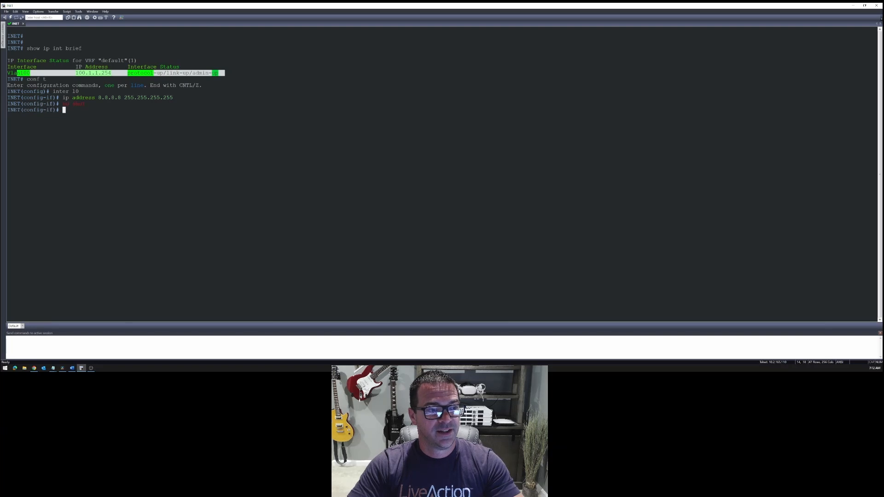
{"action": "type", "text": "end"}
{"action": "key", "text": "Return"}
{"action": "key", "text": "Return"}
Verify the new loopback on INET with "sho ip int brief", then return to the topology in the browser
{"action": "type", "text": "sho ip int brief"}
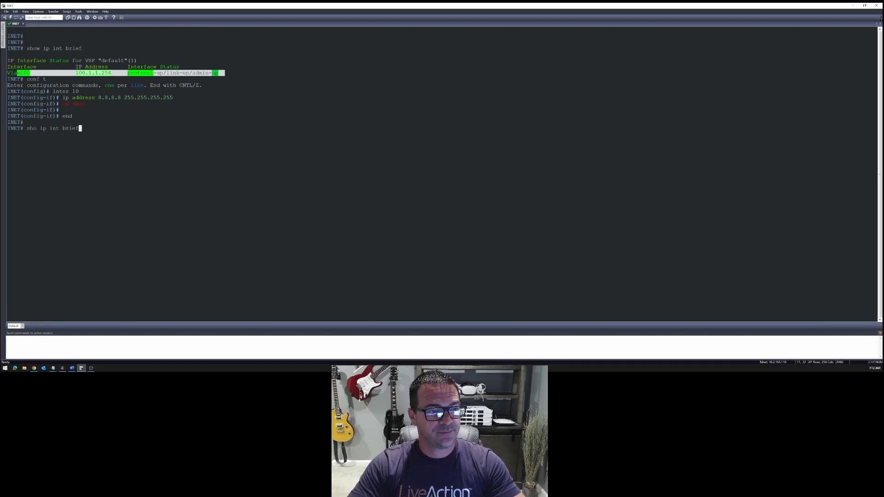
{"action": "key", "text": "Return"}
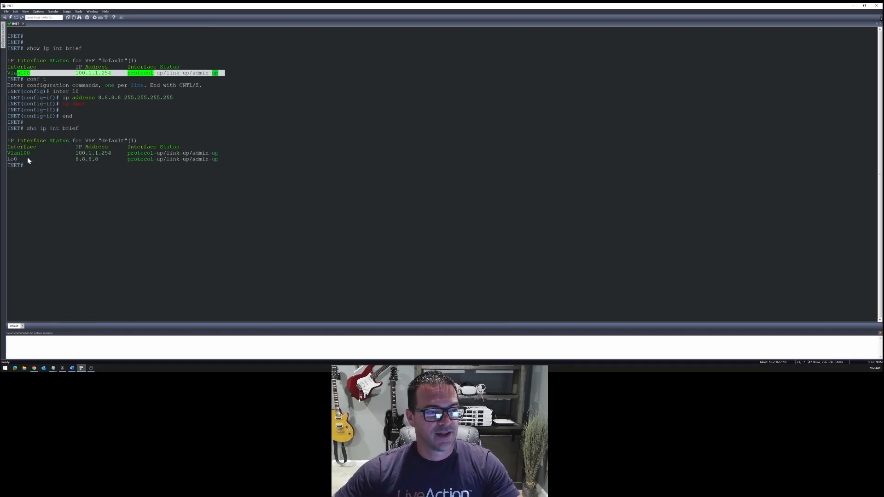
{"action": "left_click_drag", "start_coordinate": [231, 159], "coordinate": [23, 160]}
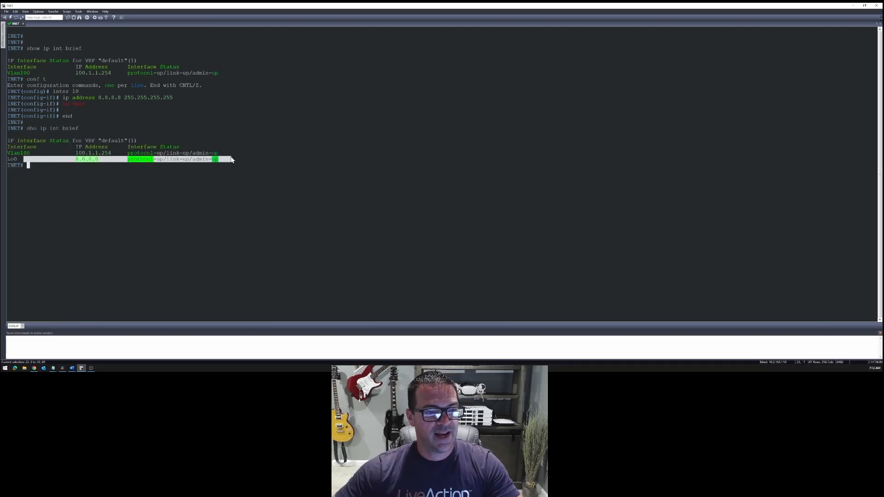
{"action": "left_click", "coordinate": [856, 5]}
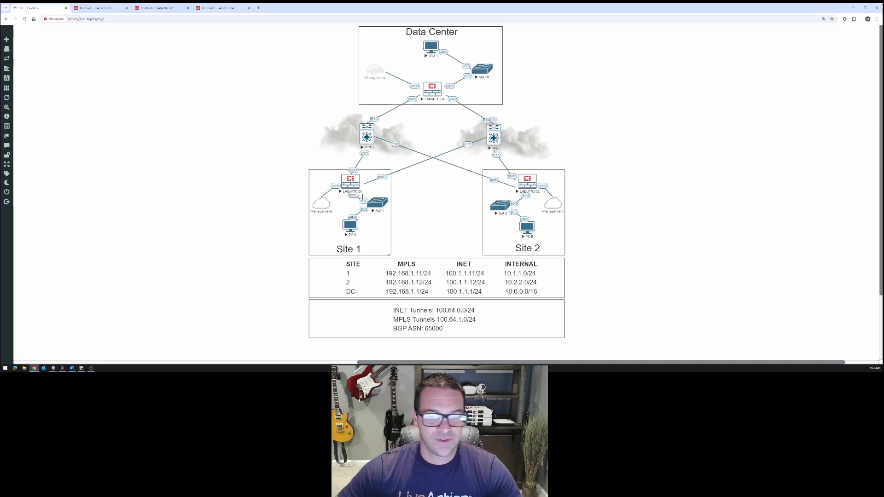
Test internet reachability from the Site 2 FortiGate's CLI console with "execute ping 8.8.8.8", then minimize the console
{"action": "left_click", "coordinate": [148, 8]}
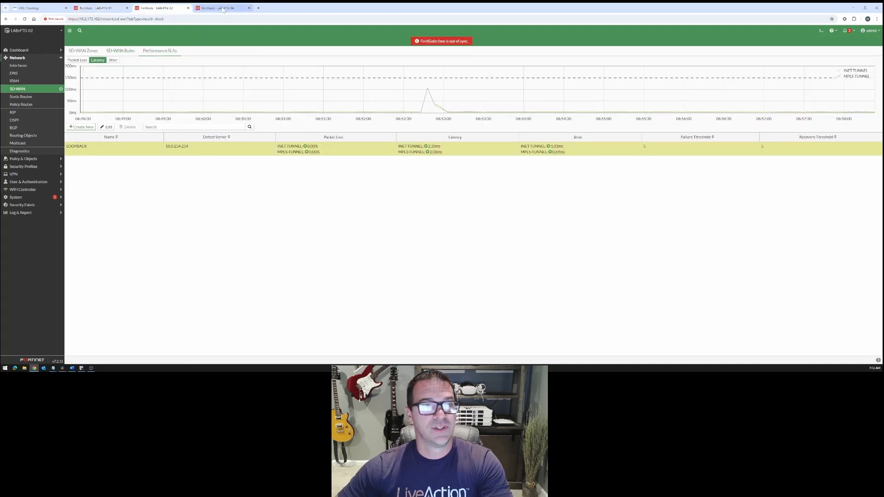
{"action": "left_click", "coordinate": [821, 31]}
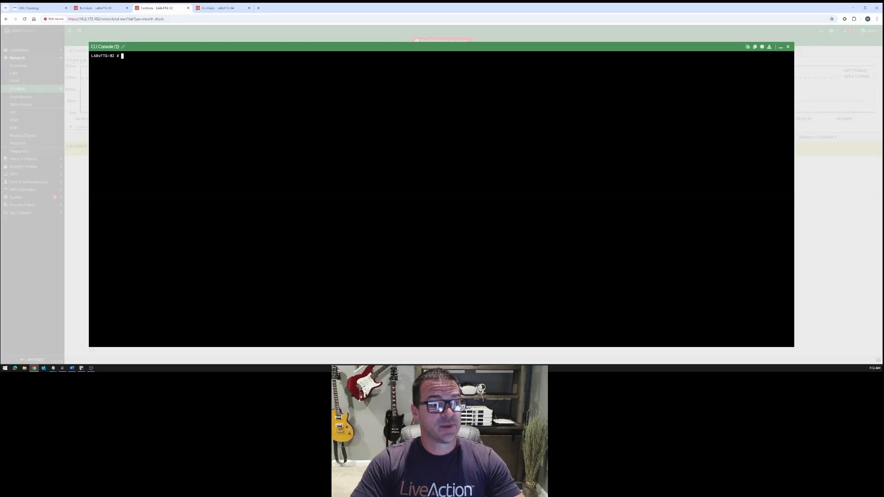
{"action": "type", "text": "execute "}
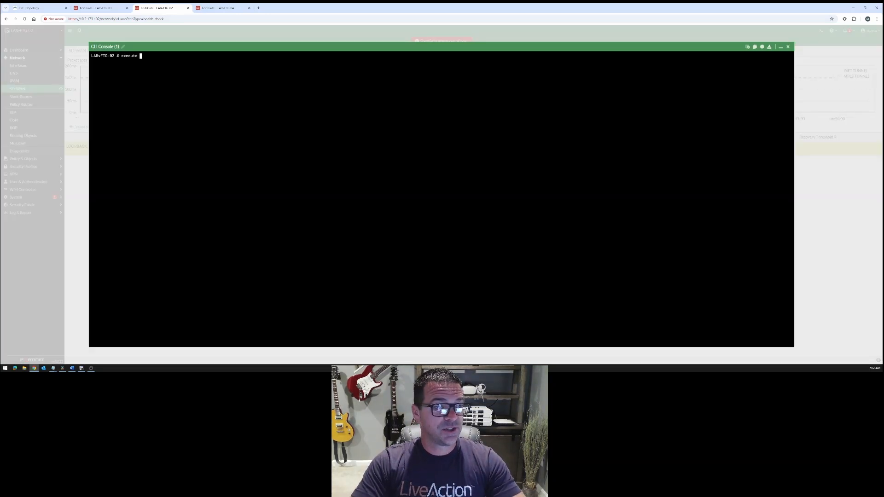
{"action": "type", "text": "ping 8.8.8.8"}
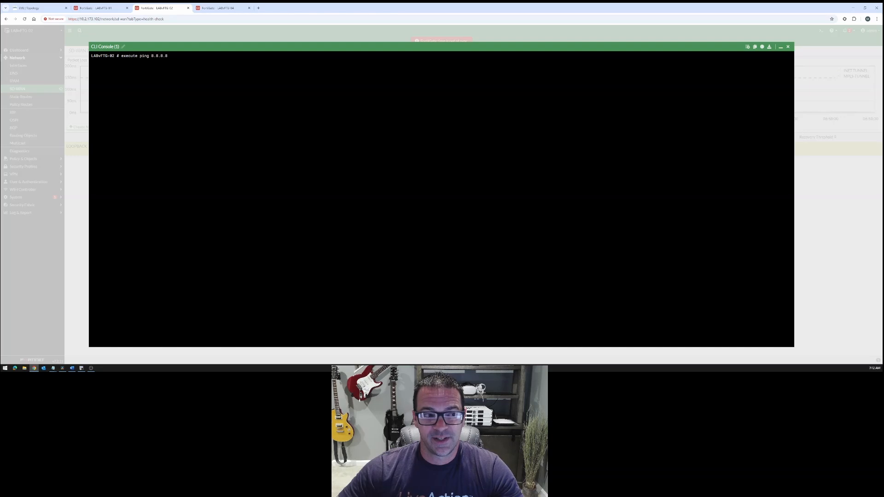
{"action": "key", "text": "Return"}
{"action": "left_click_drag", "start_coordinate": [121, 56], "coordinate": [181, 55]}
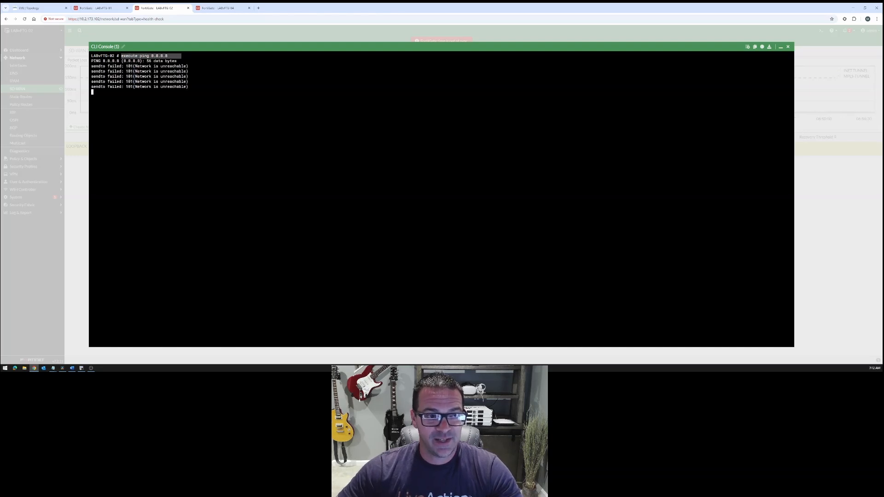
{"action": "left_click", "coordinate": [781, 47]}
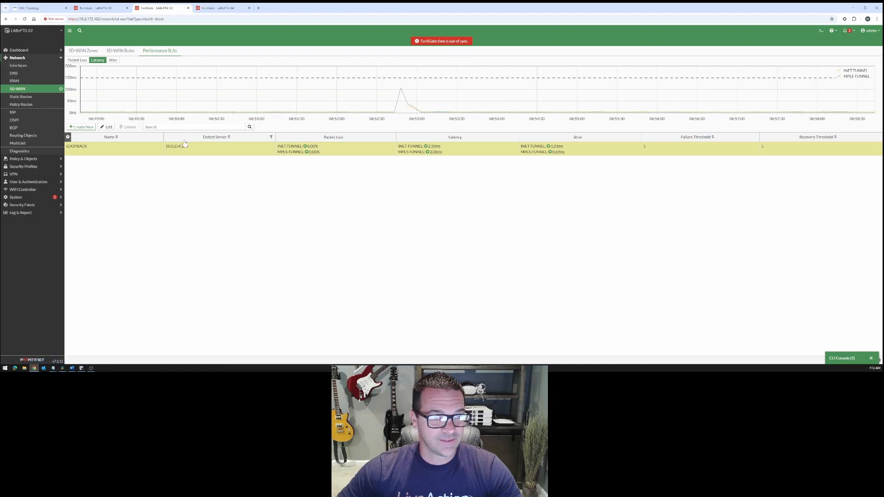
Review the Site 2 FortiGate's static routes, highlighting the MPLS and INET entries
{"action": "left_click", "coordinate": [26, 99]}
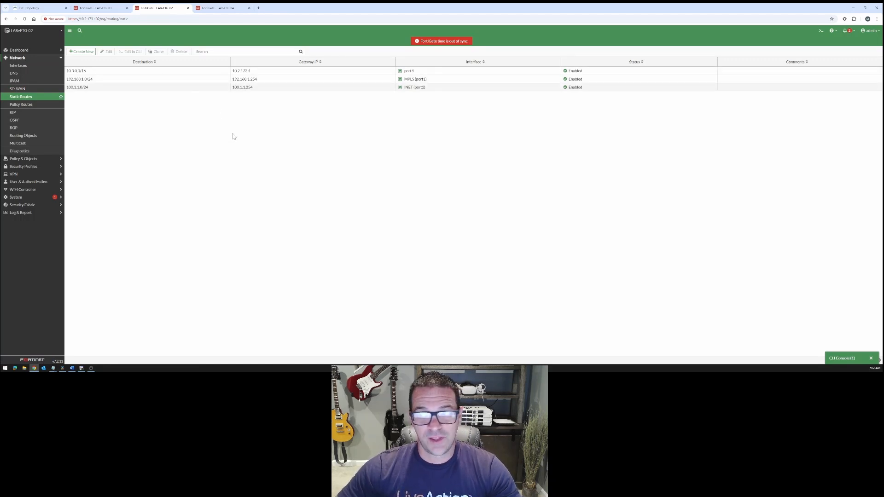
{"action": "left_click", "coordinate": [143, 80]}
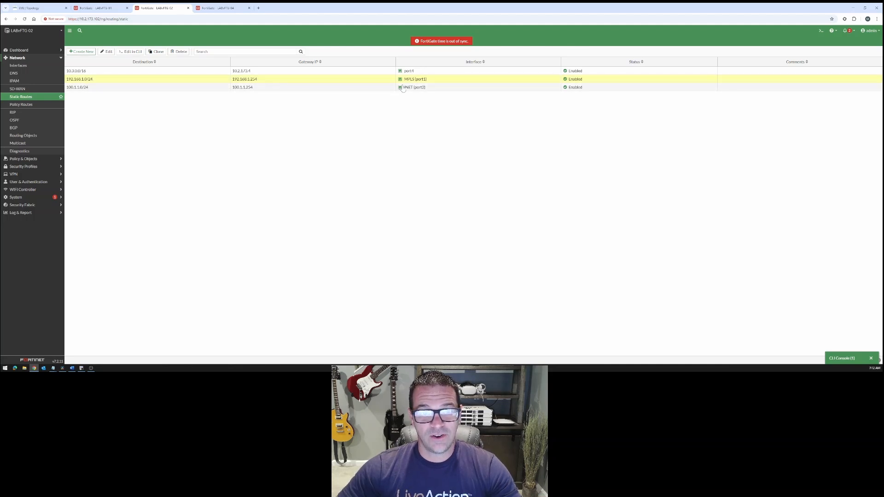
{"action": "left_click", "coordinate": [221, 88]}
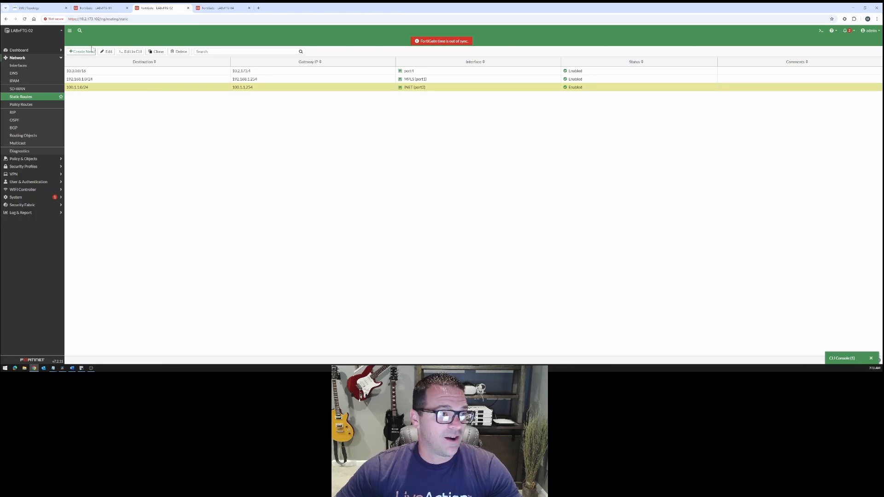
Return to the SD-WAN zones and expand the internet and VPN zones to inspect their members
{"action": "left_click", "coordinate": [21, 88]}
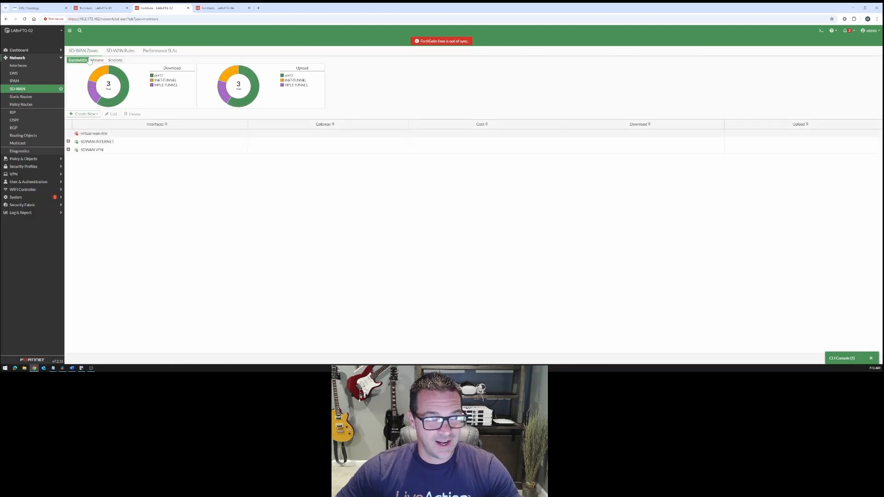
{"action": "left_click", "coordinate": [68, 150]}
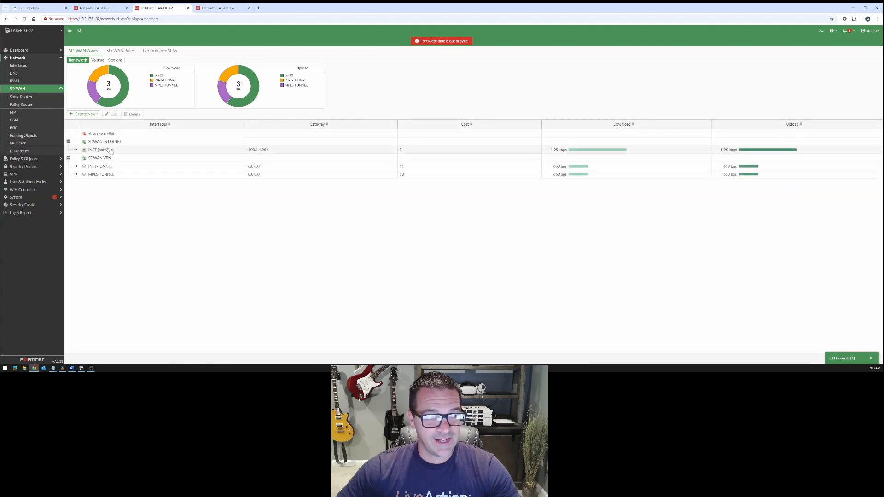
Inspect the SDWAN-INTERNET and SDWAN-VPN zones and the INET (port2) member's details, and review the interface list
{"action": "right_click", "coordinate": [116, 144]}
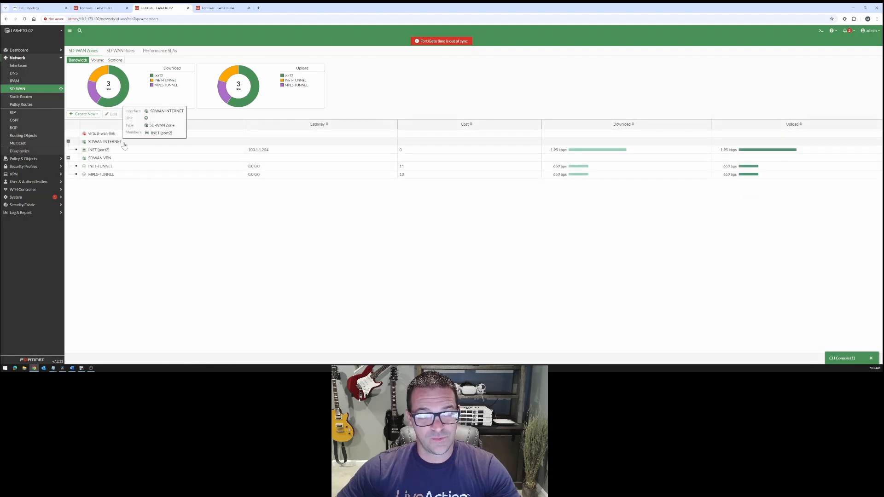
{"action": "left_click", "coordinate": [118, 143]}
{"action": "left_click", "coordinate": [123, 159]}
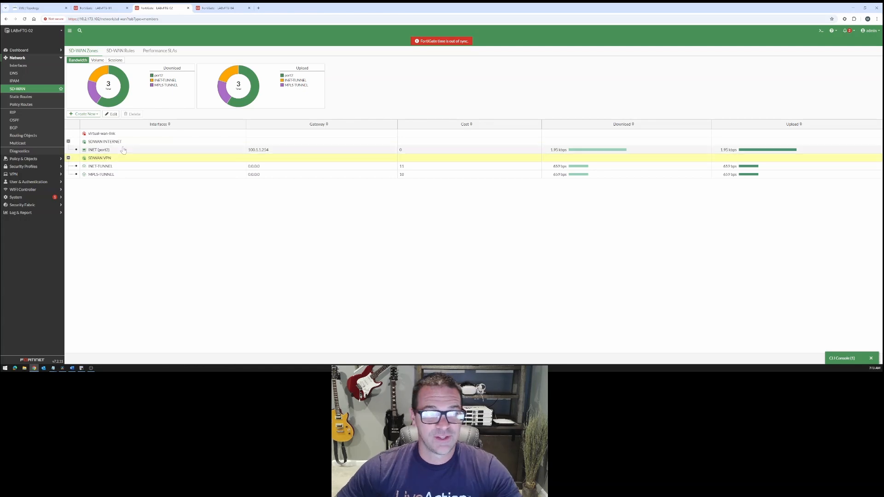
{"action": "left_click", "coordinate": [124, 151]}
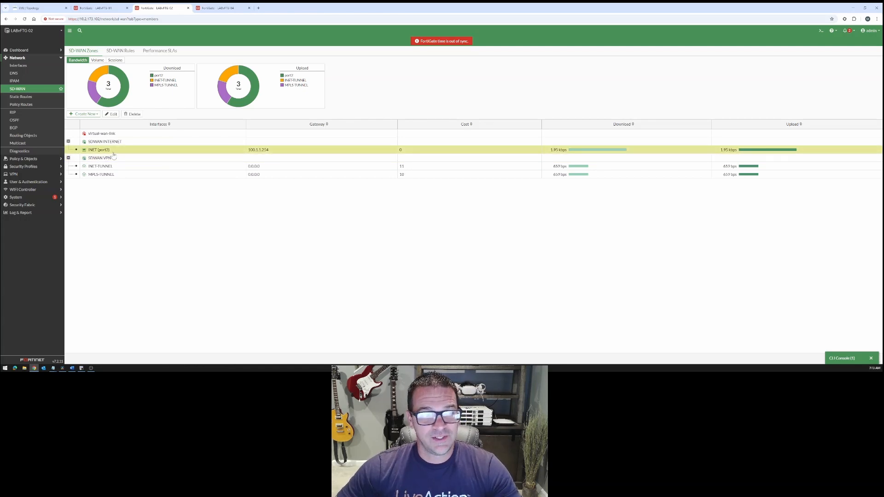
{"action": "right_click", "coordinate": [109, 153]}
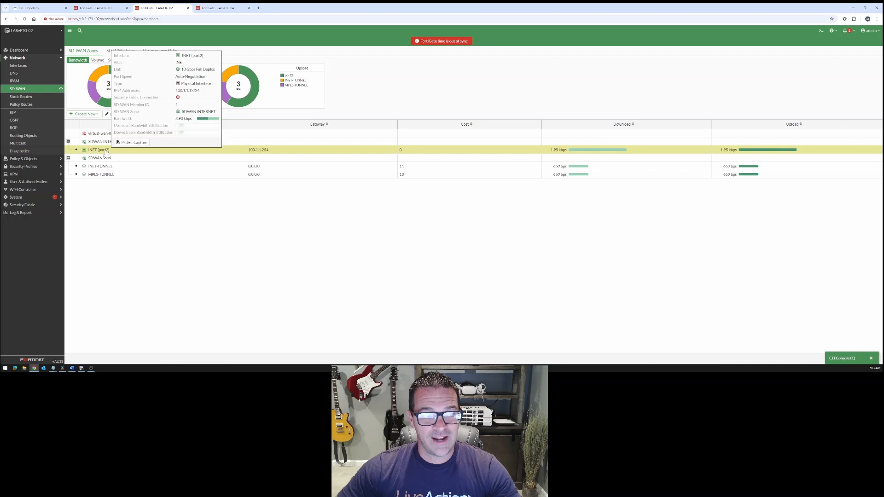
{"action": "left_click", "coordinate": [23, 66]}
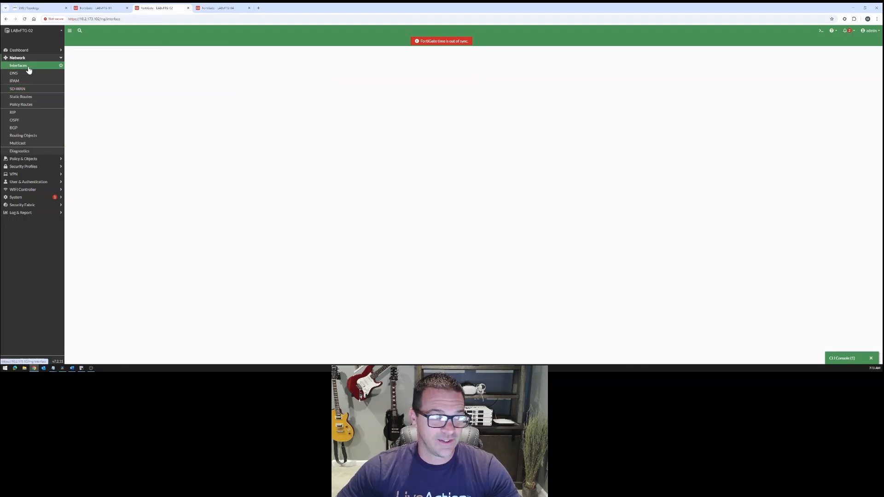
Start a new static route to 0.0.0.0/0 with gateway 100.1.1.254, consulting the topology's INET addressing
{"action": "left_click", "coordinate": [21, 96]}
{"action": "left_click", "coordinate": [82, 52]}
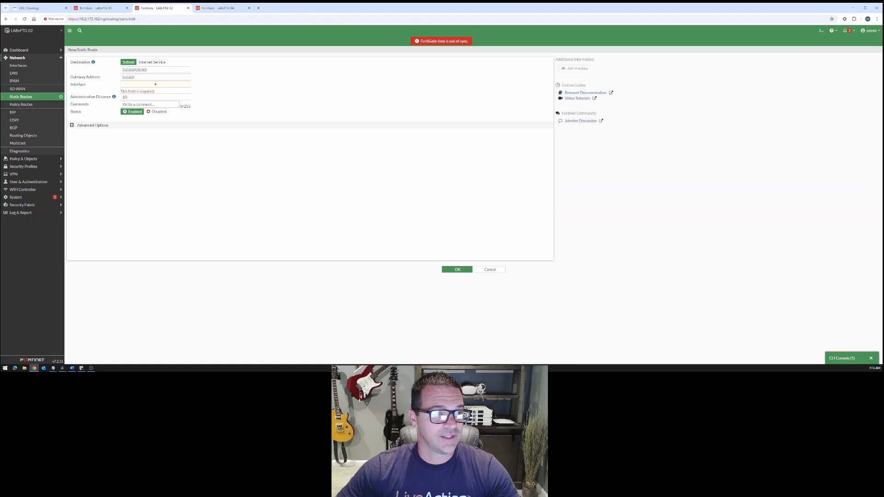
{"action": "left_click_drag", "start_coordinate": [142, 77], "coordinate": [92, 80]}
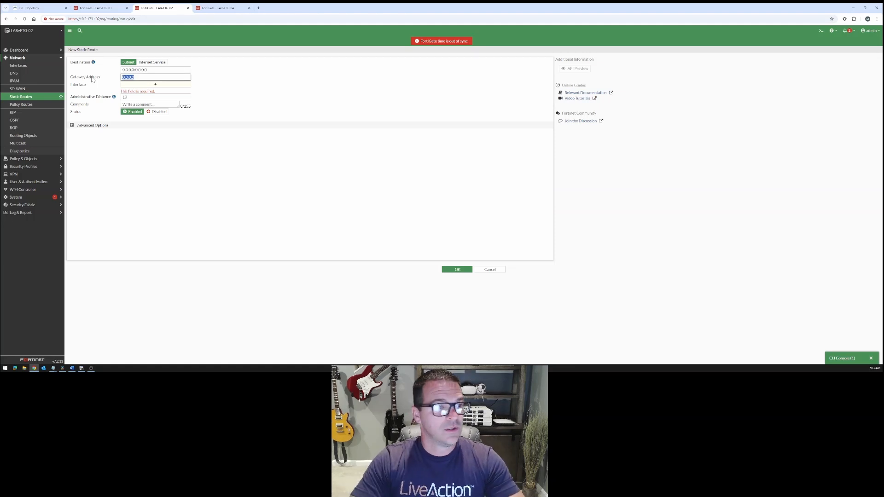
{"action": "type", "text": "100."}
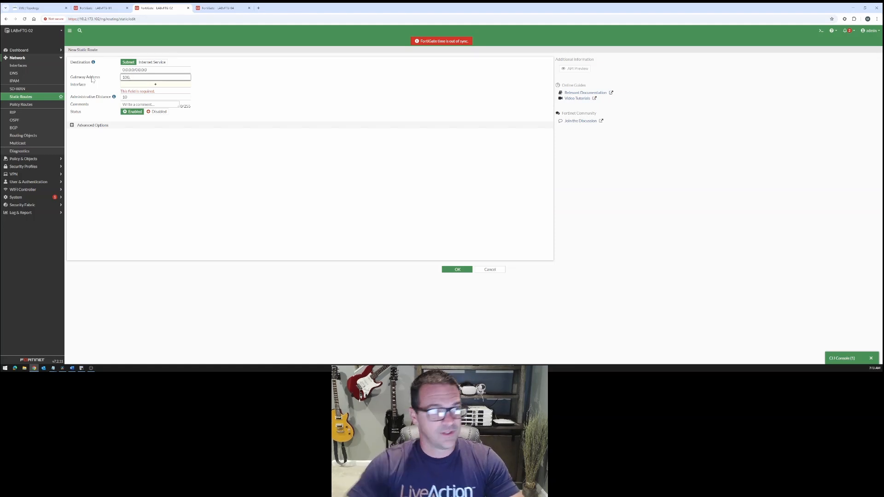
{"action": "left_click", "coordinate": [30, 8]}
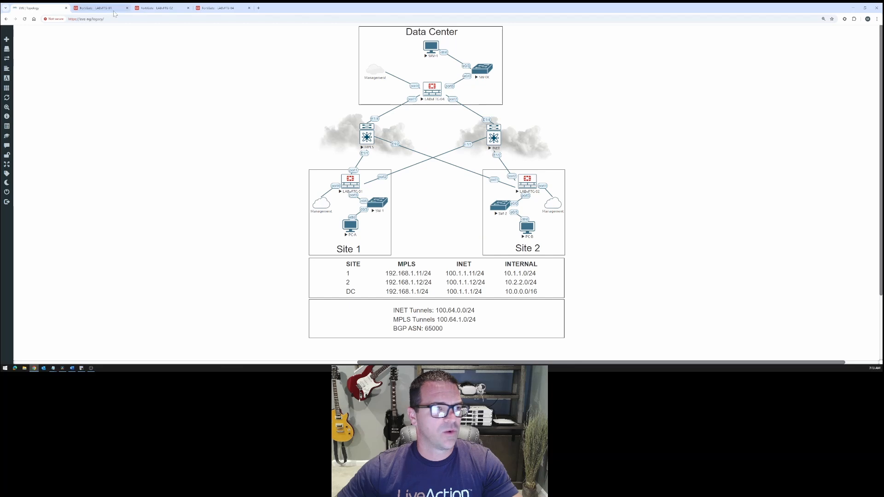
{"action": "left_click", "coordinate": [157, 8]}
{"action": "type", "text": "1.1.254"}
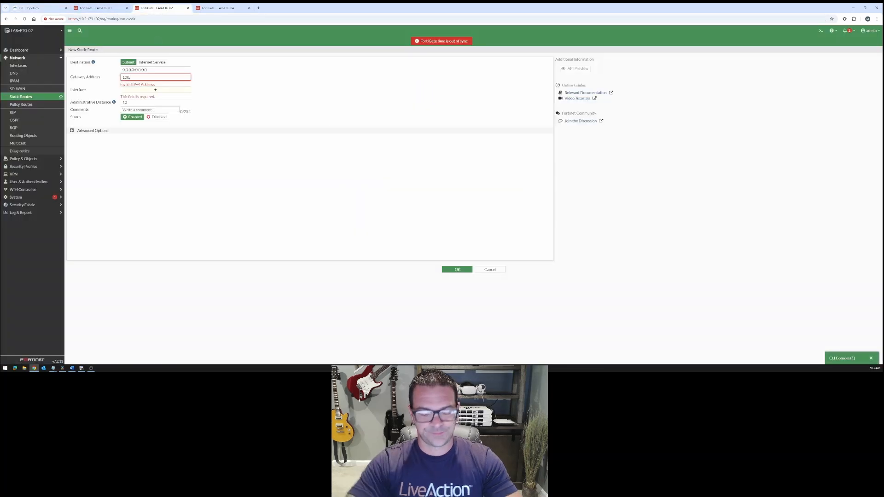
Assign the SDWAN-INTERNET zone as the new default route's interface and save the route
{"action": "left_click", "coordinate": [168, 86]}
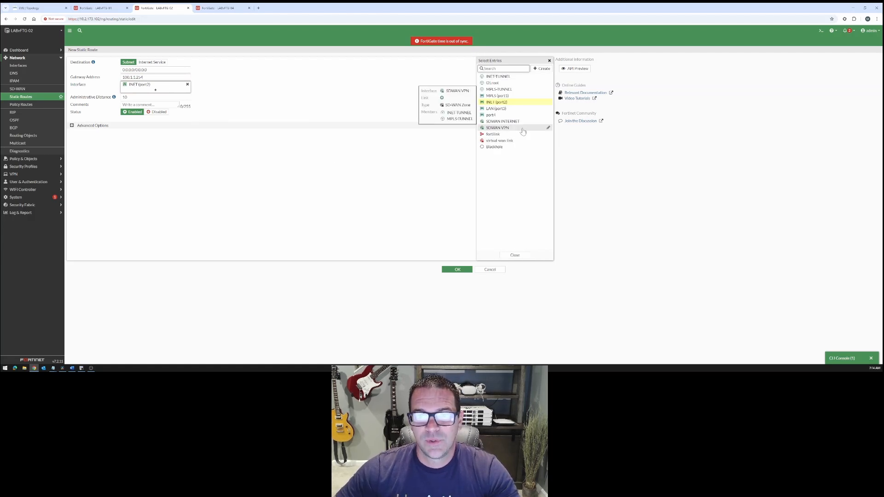
{"action": "mouse_move", "coordinate": [513, 104]}
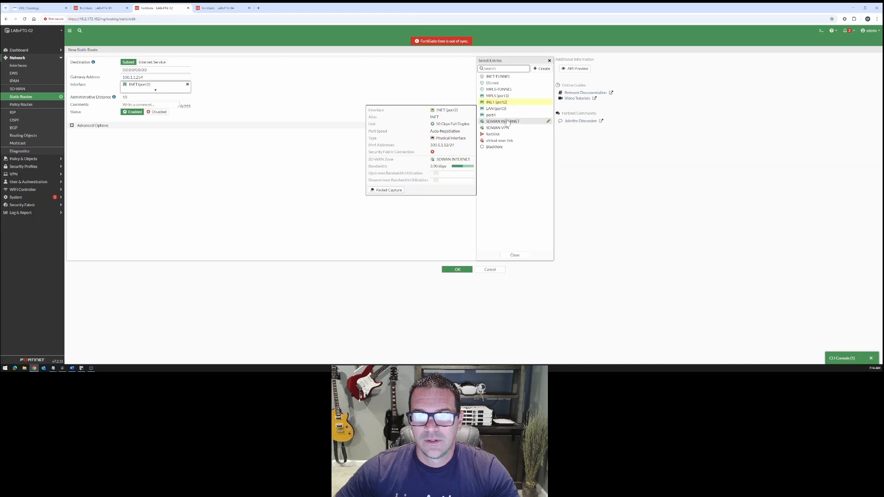
{"action": "left_click", "coordinate": [503, 121]}
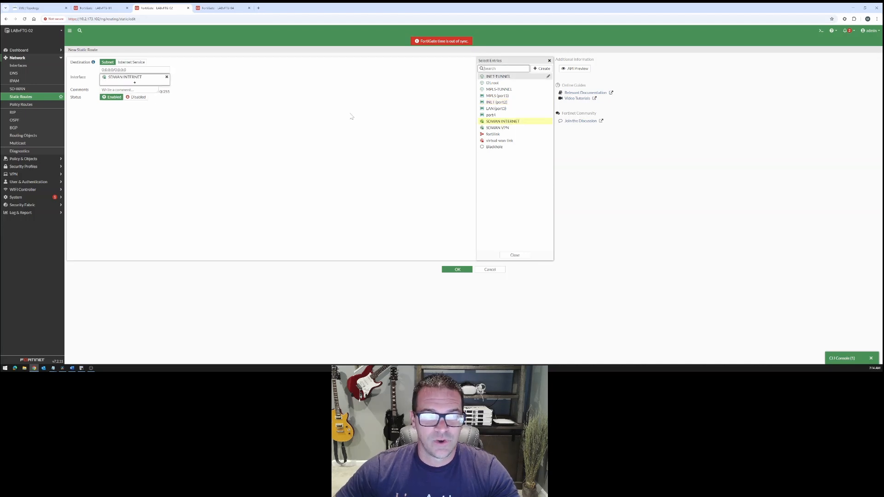
{"action": "left_click", "coordinate": [513, 255]}
{"action": "left_click", "coordinate": [454, 269]}
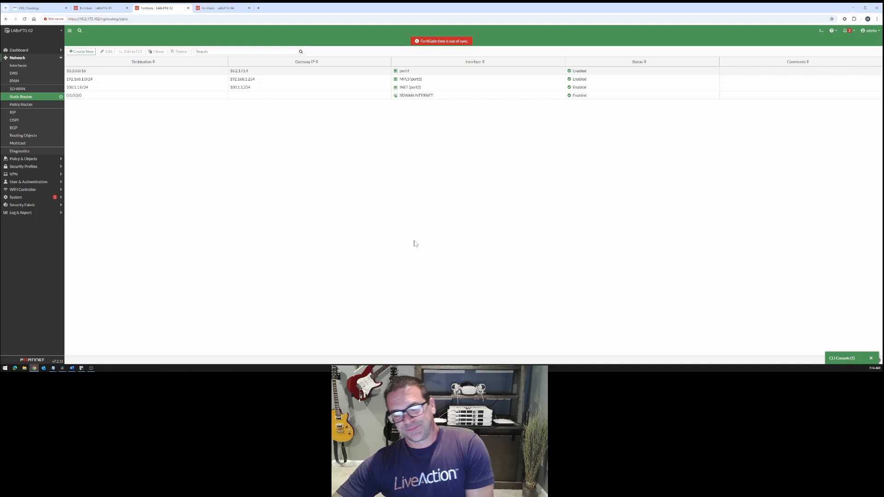
Edit the 0.0.0.0/0 static route to add the SDWAN-VPN zone alongside SDWAN-INTERNET, and save it
{"action": "left_click", "coordinate": [174, 97]}
{"action": "double_click", "coordinate": [175, 100]}
{"action": "left_click", "coordinate": [144, 84]}
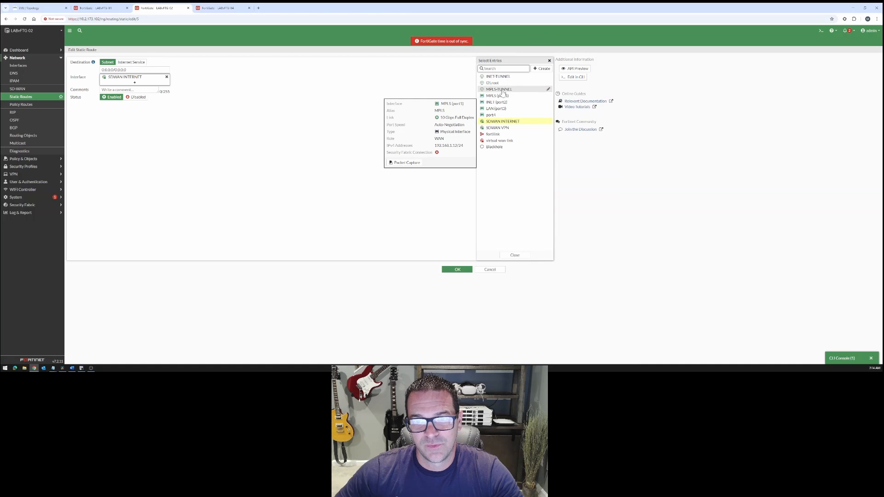
{"action": "mouse_move", "coordinate": [502, 93]}
{"action": "mouse_move", "coordinate": [496, 111]}
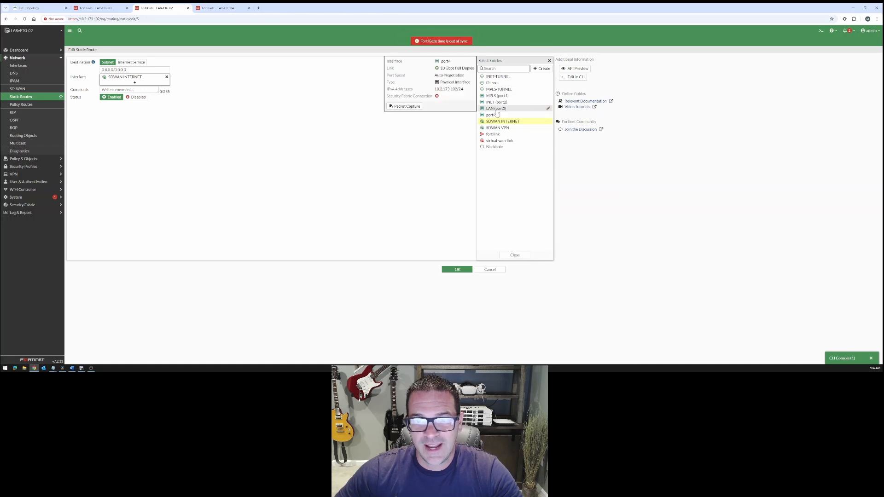
{"action": "left_click", "coordinate": [500, 128]}
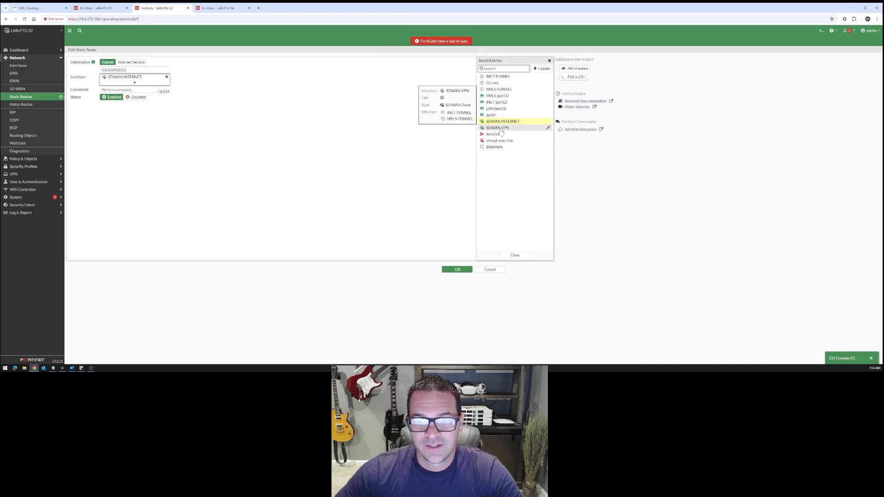
{"action": "left_click", "coordinate": [514, 255]}
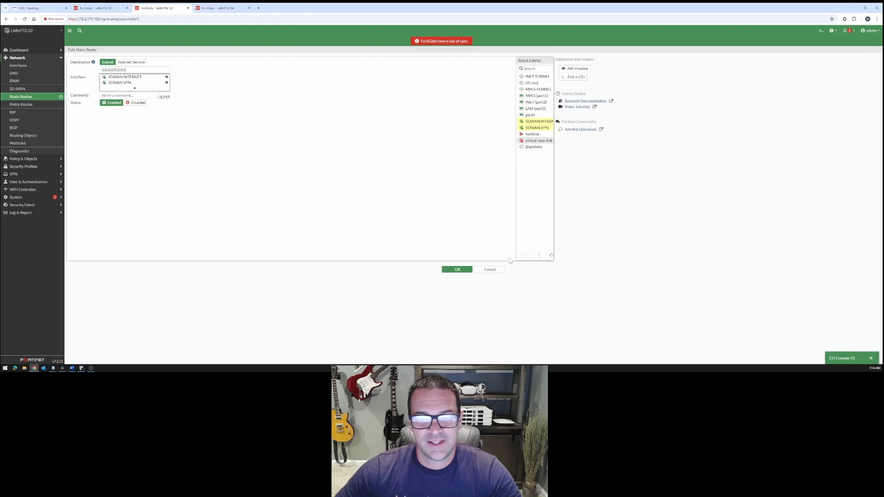
{"action": "left_click", "coordinate": [455, 271]}
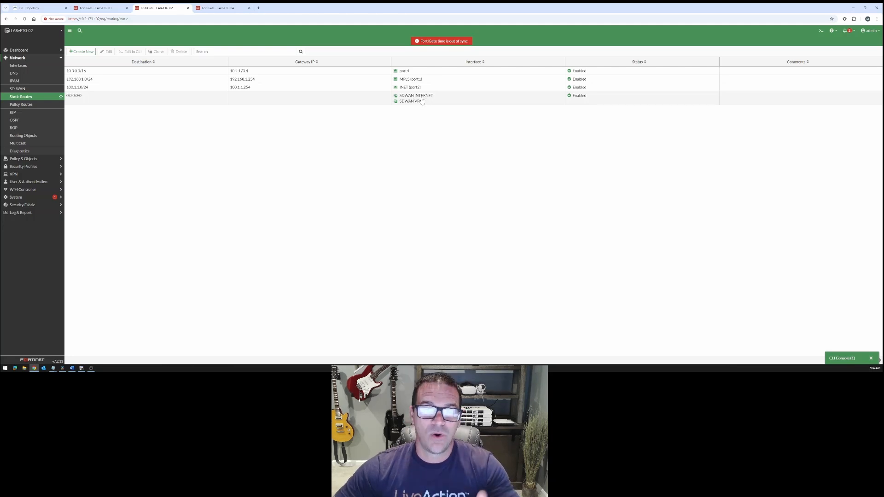
Review the SD-WAN rules and the existing firewall policies on the Site 2 FortiGate
{"action": "mouse_move", "coordinate": [422, 100]}
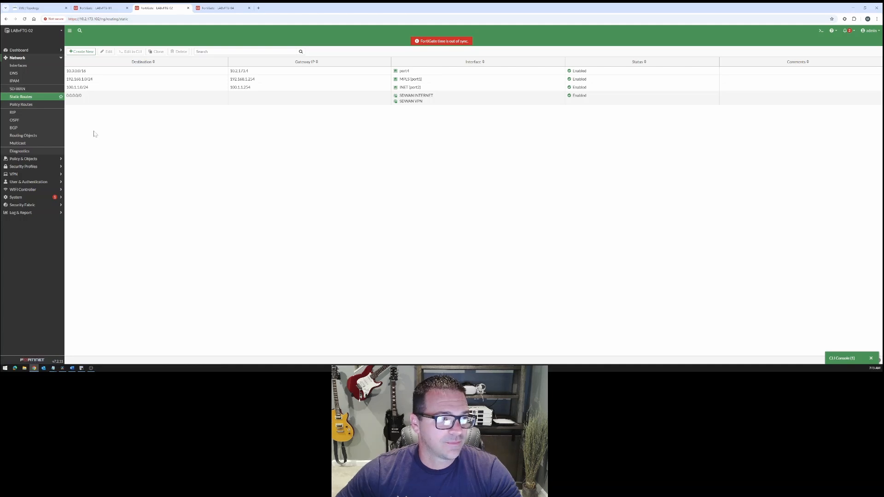
{"action": "left_click", "coordinate": [17, 89]}
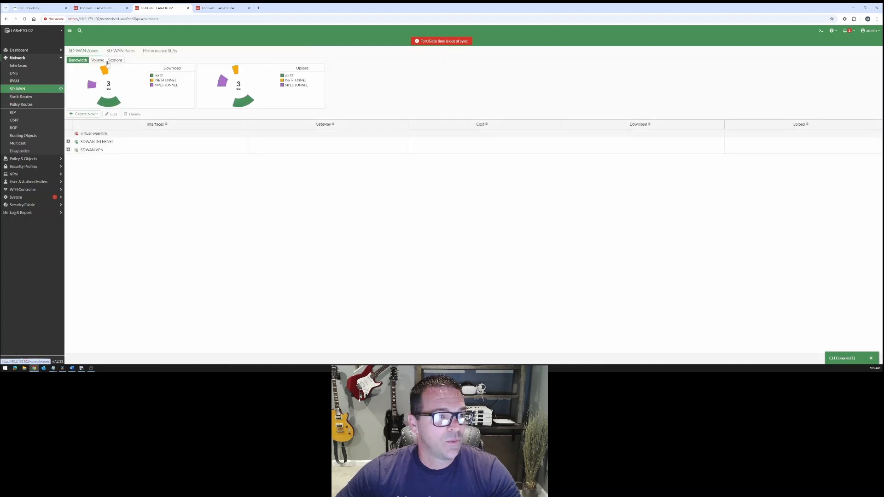
{"action": "left_click", "coordinate": [121, 51]}
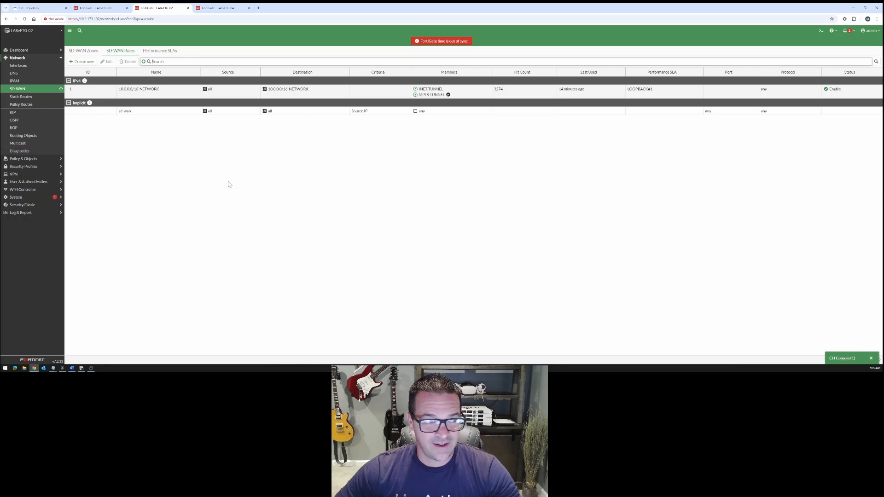
{"action": "left_click", "coordinate": [35, 160]}
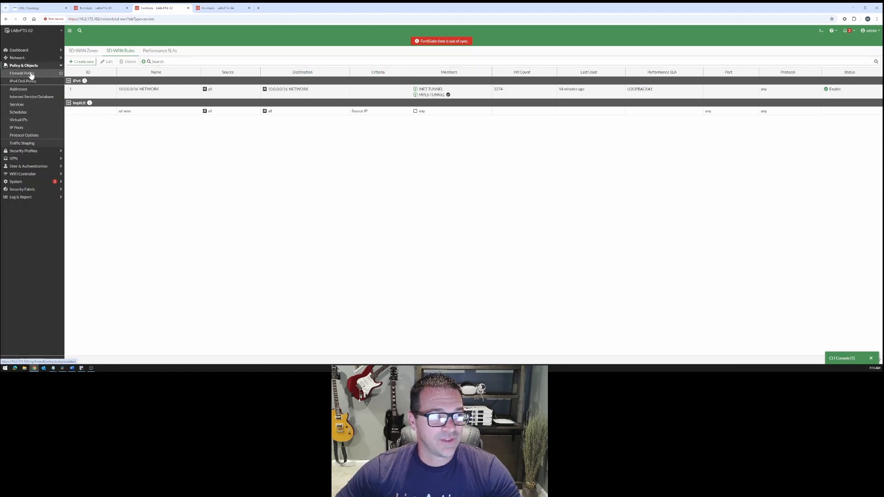
{"action": "left_click", "coordinate": [31, 75]}
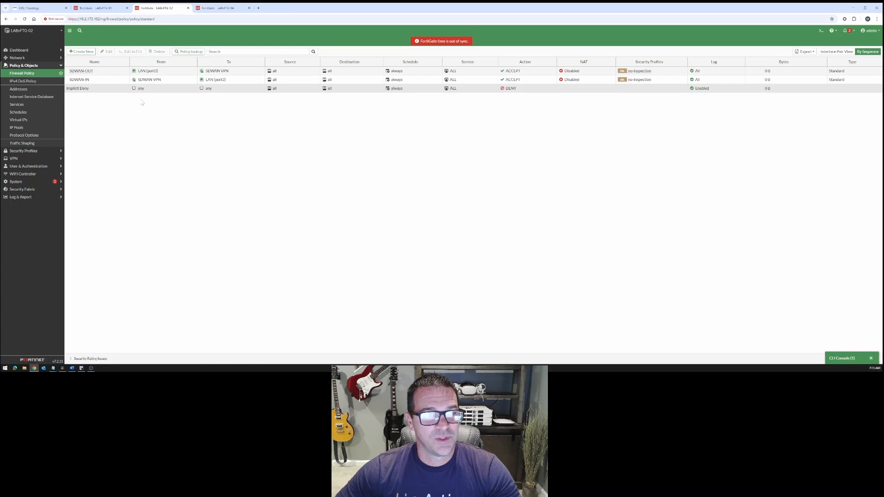
{"action": "mouse_move", "coordinate": [214, 81]}
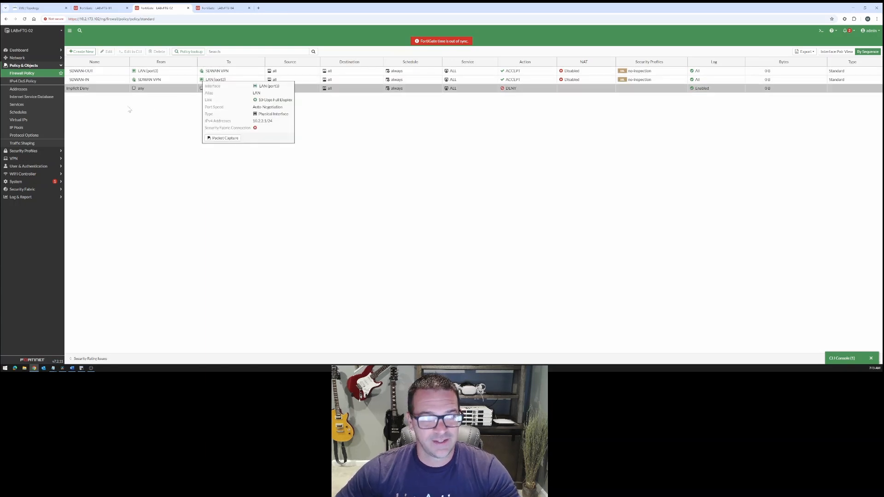
Create a firewall policy named DIA-OUT with incoming interface LAN (port3) and outgoing interface SDWAN-INTERNET
{"action": "left_click", "coordinate": [83, 52]}
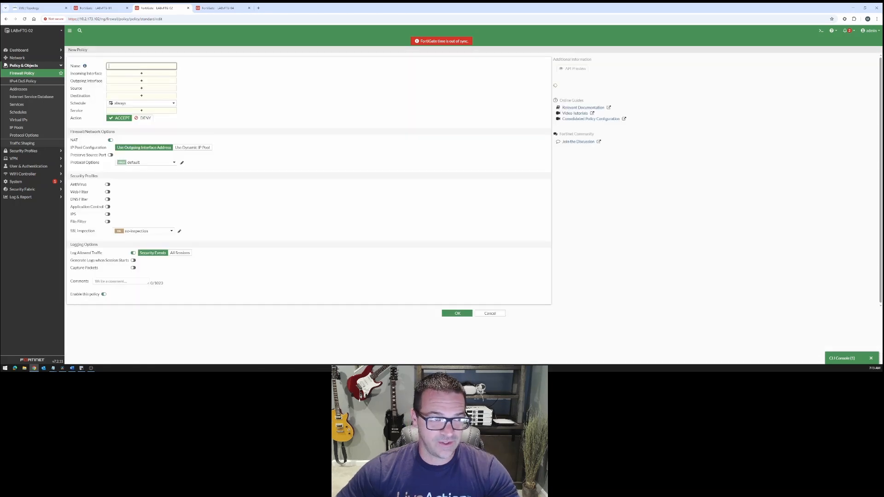
{"action": "type", "text": "DIA-OUT"}
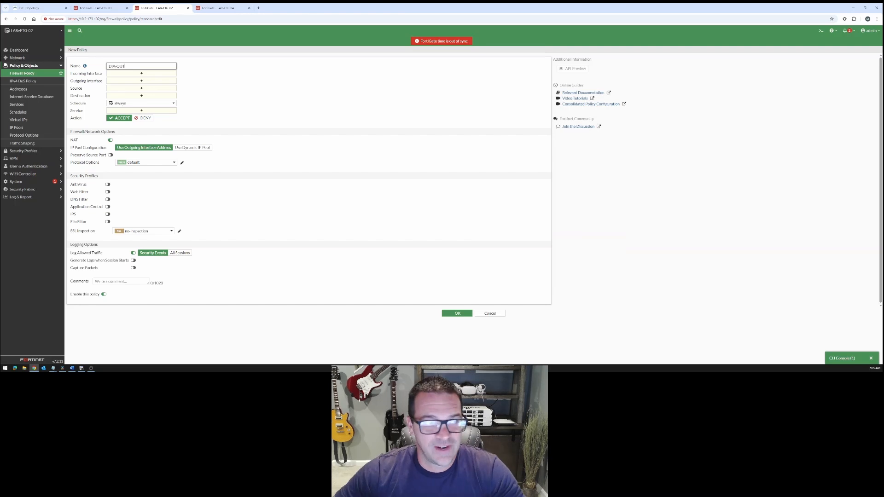
{"action": "left_click", "coordinate": [151, 74]}
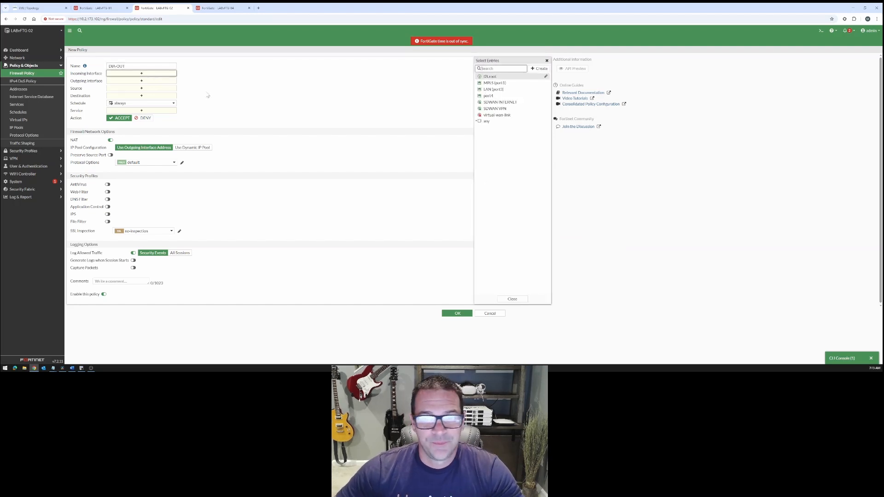
{"action": "left_click", "coordinate": [497, 90]}
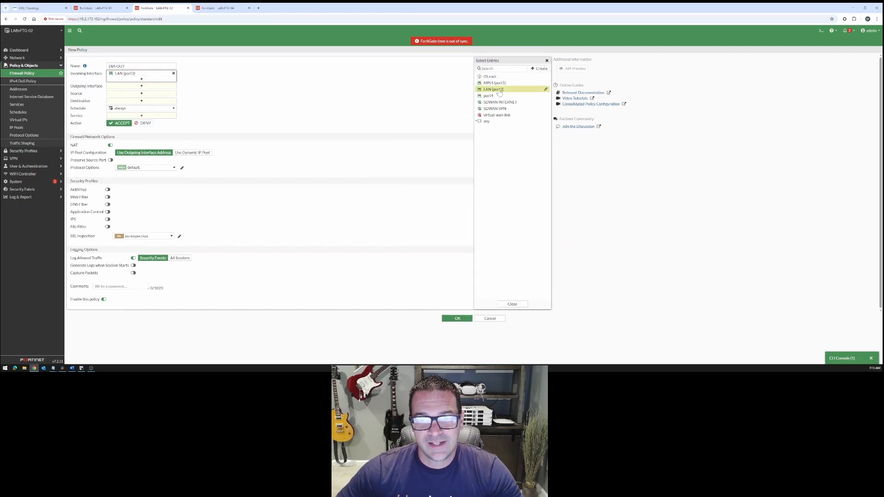
{"action": "left_click", "coordinate": [512, 304]}
{"action": "left_click", "coordinate": [139, 86]}
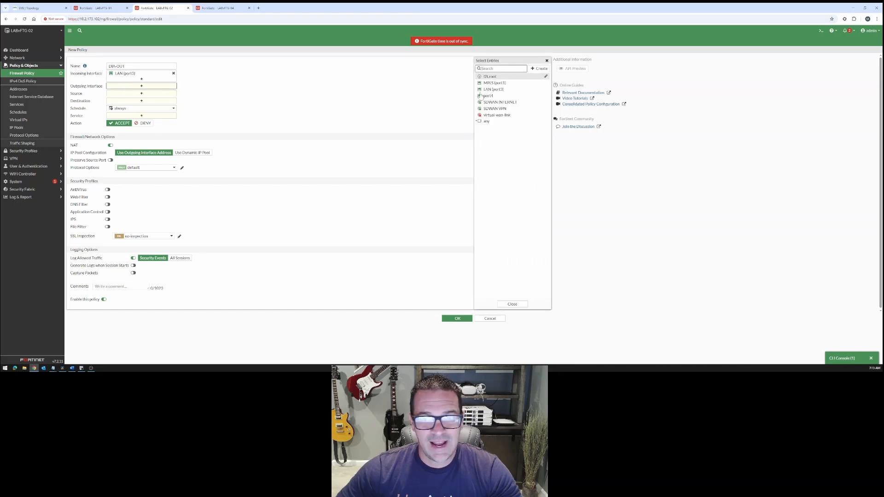
{"action": "left_click", "coordinate": [506, 103]}
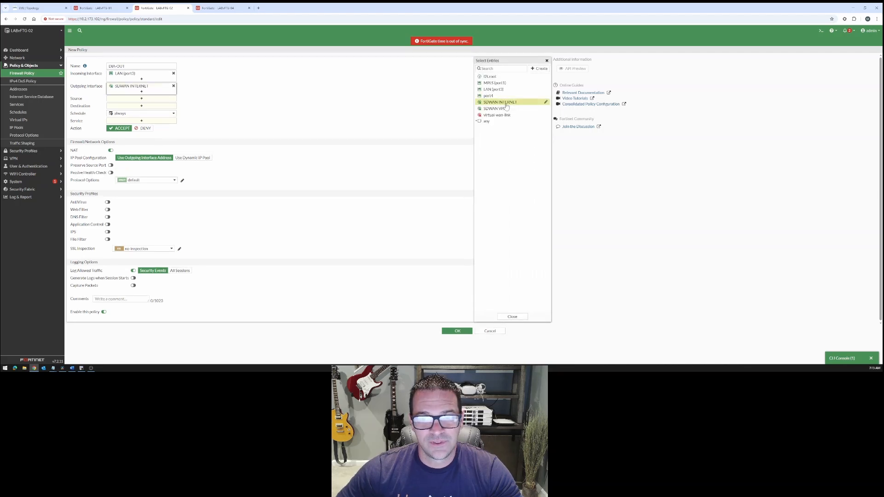
Set the DIA-OUT policy's source and destination to all and its service to ALL
{"action": "left_click", "coordinate": [154, 99]}
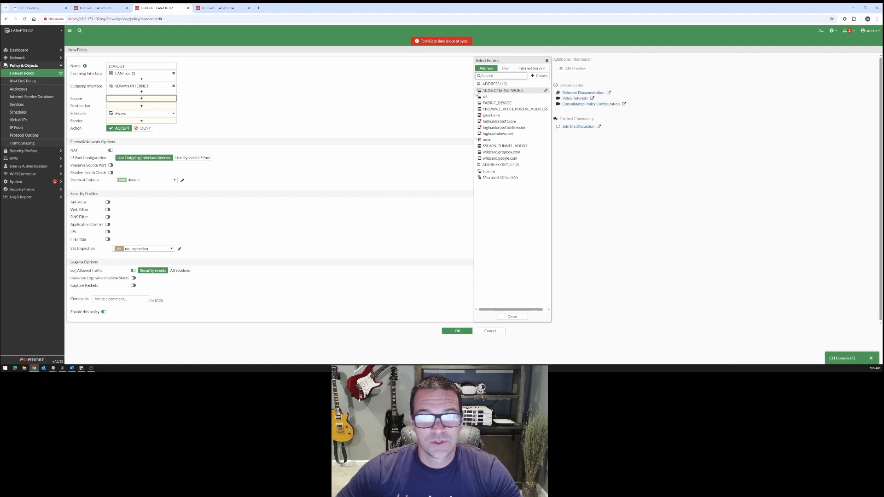
{"action": "left_click", "coordinate": [485, 96]}
{"action": "left_click", "coordinate": [166, 112]}
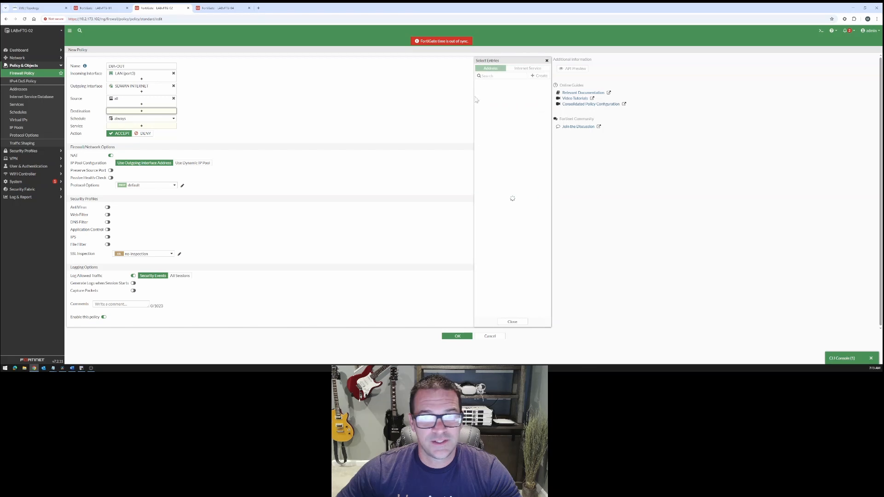
{"action": "left_click", "coordinate": [489, 98]}
{"action": "left_click", "coordinate": [132, 133]}
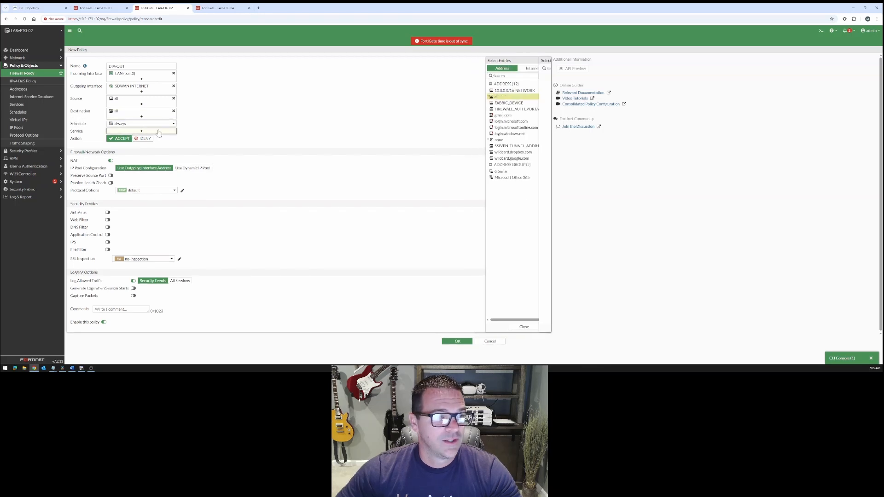
{"action": "left_click", "coordinate": [486, 90]}
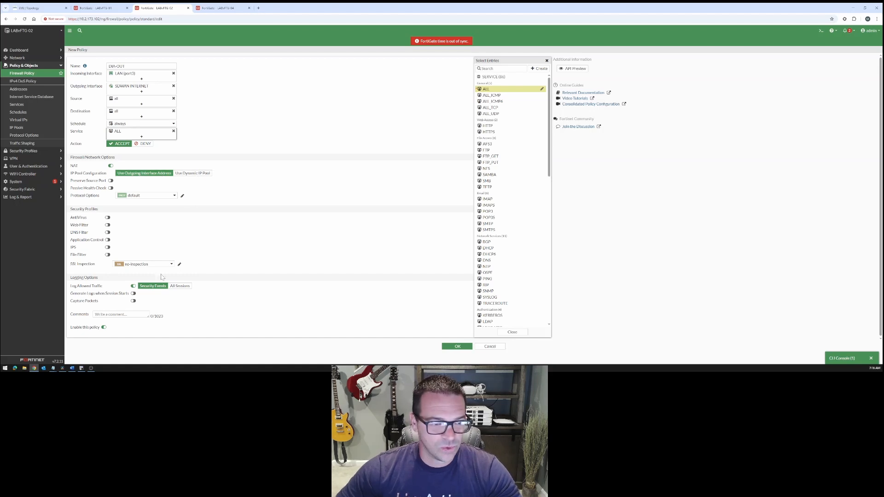
Enable logging of all sessions on the DIA-OUT firewall policy, including logs at session start, and save the policy
{"action": "left_click", "coordinate": [180, 286]}
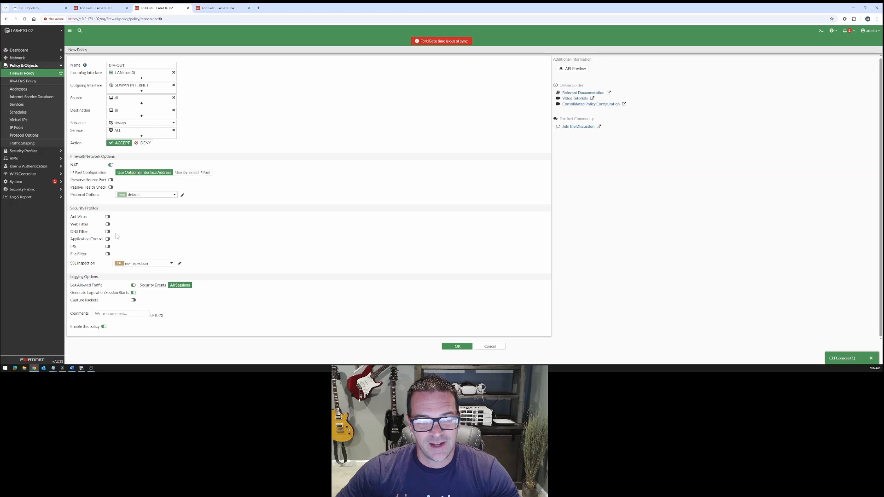
{"action": "left_click", "coordinate": [457, 347]}
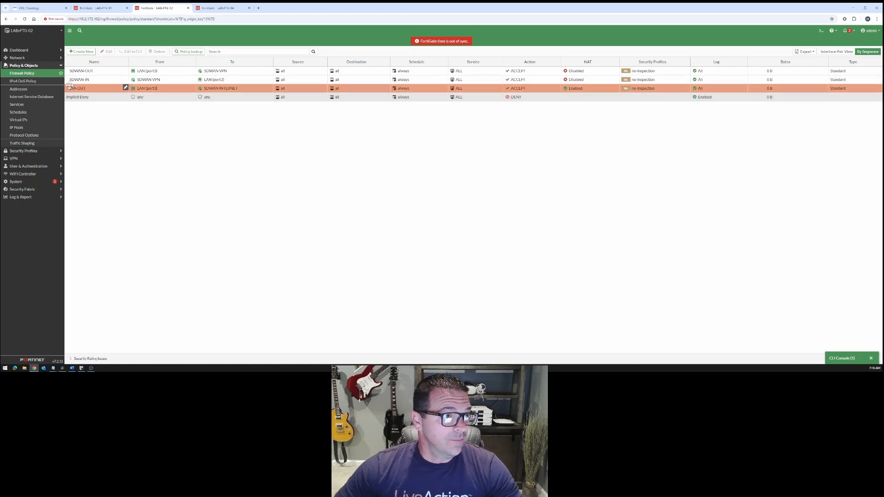
Rename the SD-WAN rule 10.0.0.0/16-NETWORK as SDWAN-OUT and save it
{"action": "left_click", "coordinate": [19, 57]}
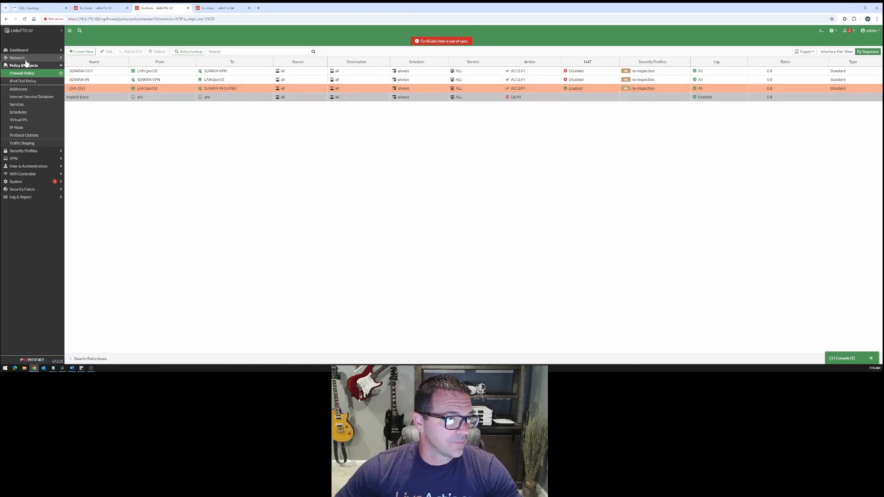
{"action": "left_click", "coordinate": [24, 91]}
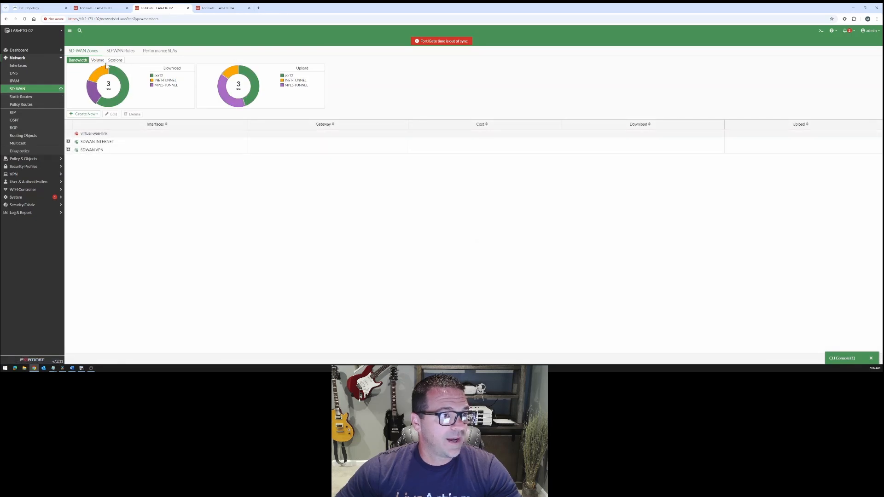
{"action": "left_click", "coordinate": [120, 50]}
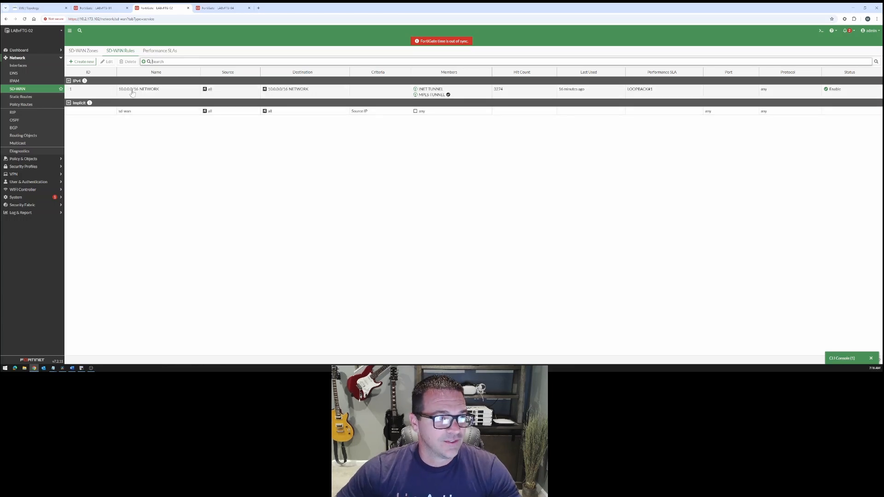
{"action": "double_click", "coordinate": [109, 91]}
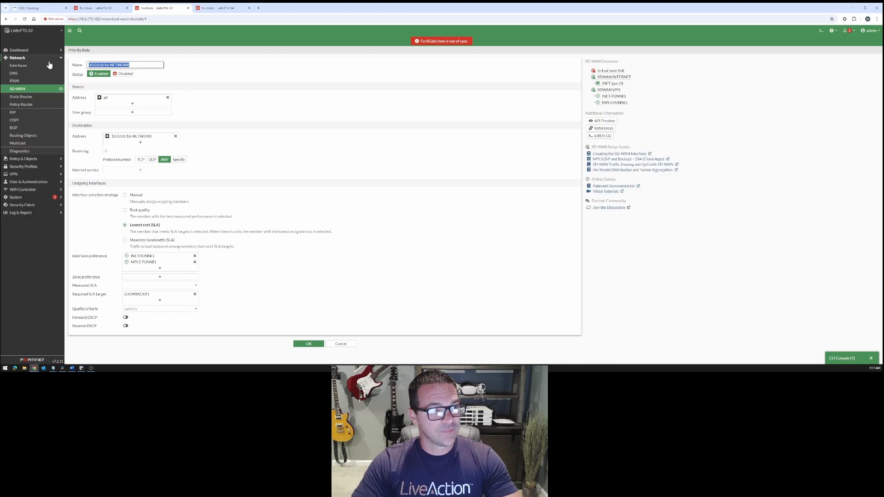
{"action": "type", "text": "SDWA"}
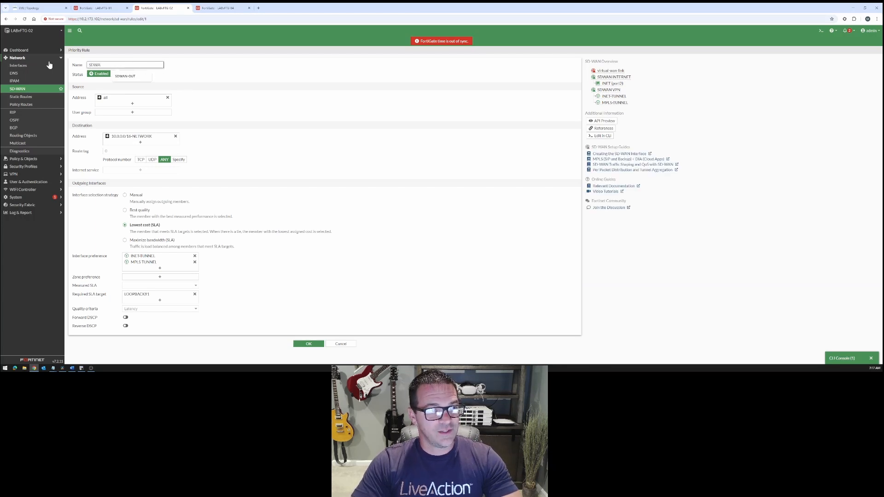
{"action": "type", "text": "N-OUT"}
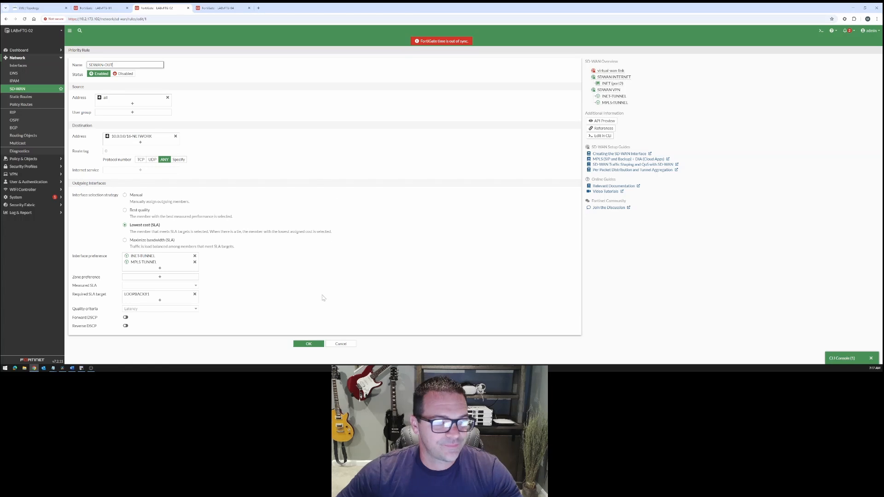
{"action": "left_click", "coordinate": [310, 346]}
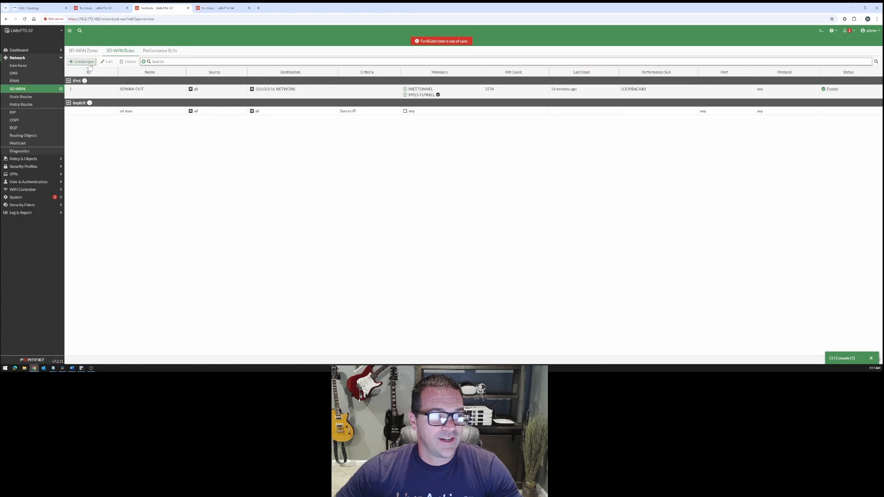
{"action": "left_click", "coordinate": [84, 62]}
{"action": "left_click", "coordinate": [90, 65]}
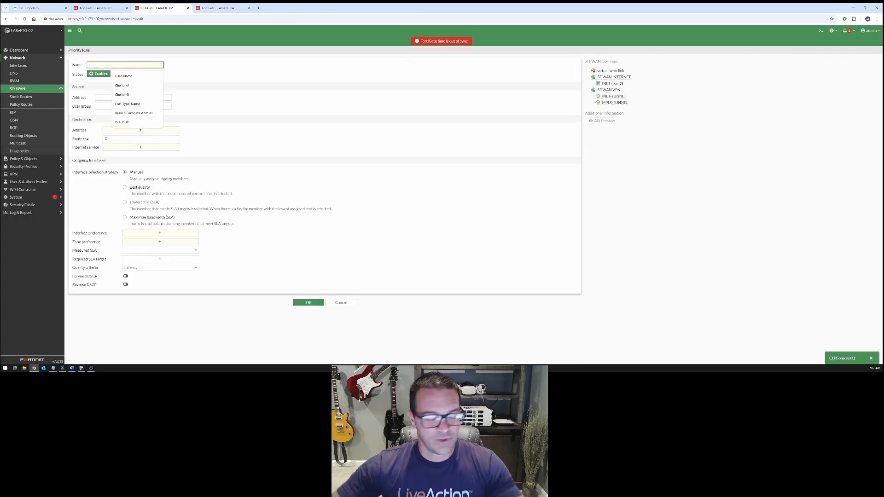
{"action": "type", "text": "DIA-OUT"}
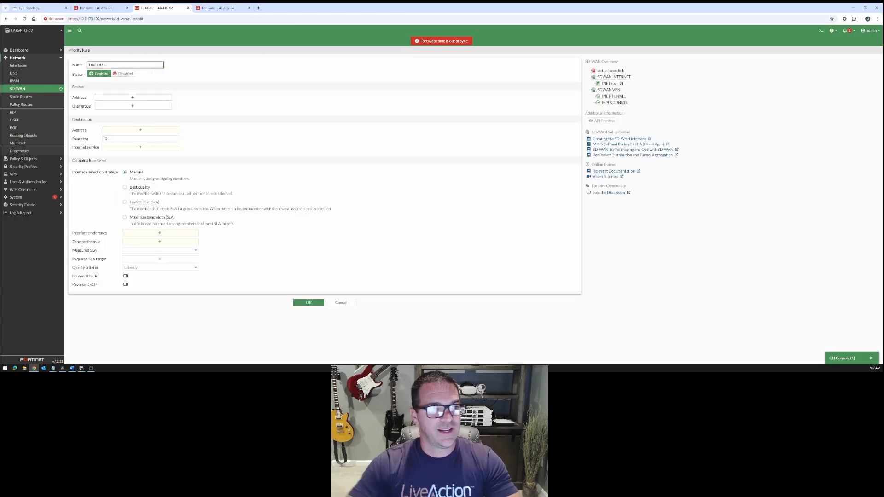
{"action": "left_click", "coordinate": [152, 130]}
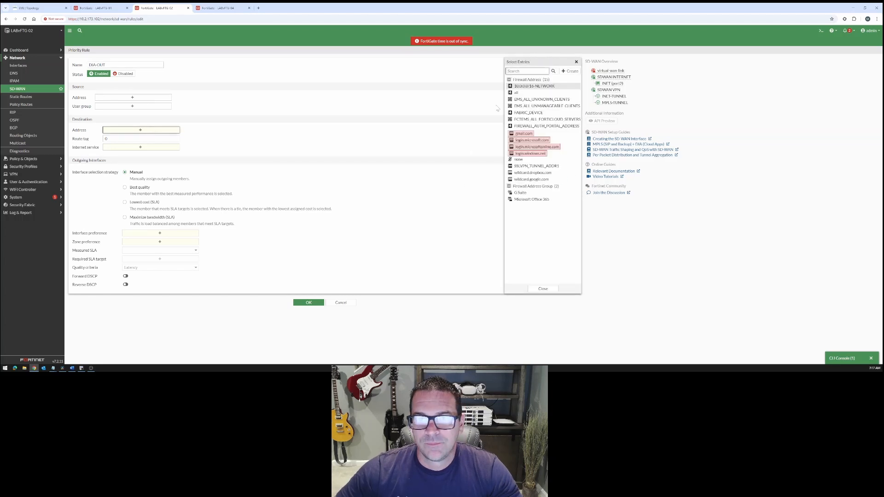
{"action": "left_click", "coordinate": [516, 93]}
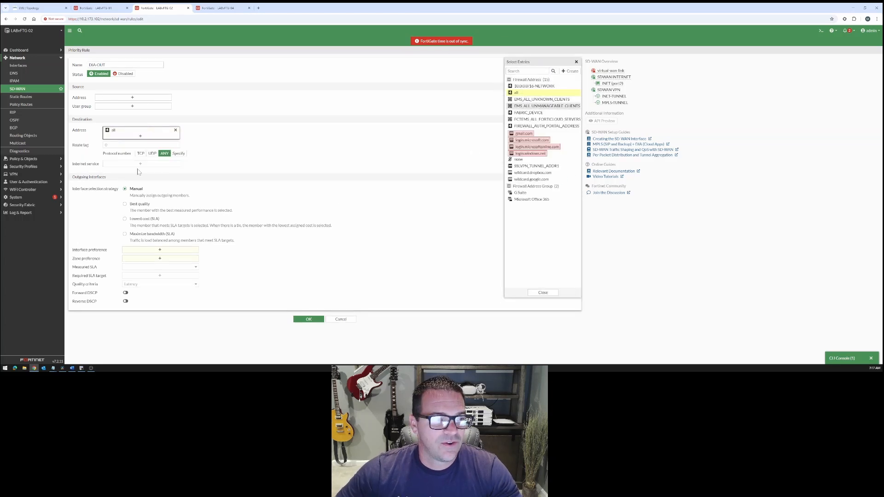
{"action": "left_click", "coordinate": [124, 219]}
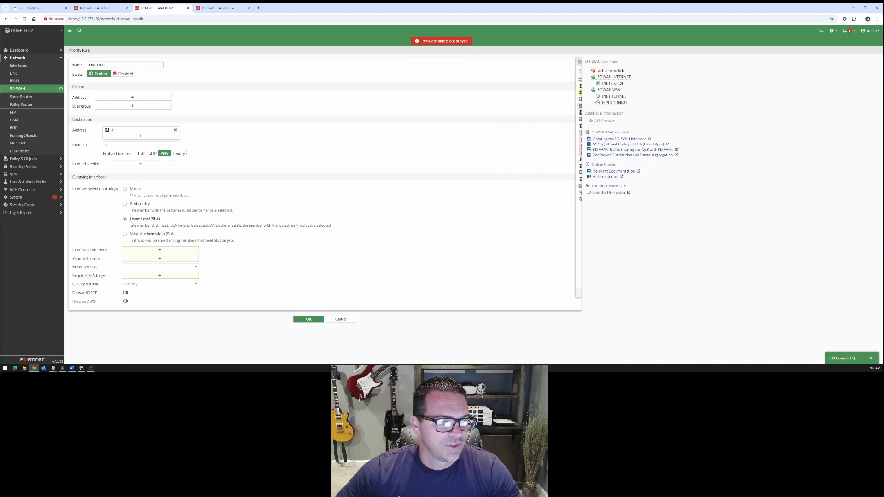
{"action": "left_click", "coordinate": [175, 252]}
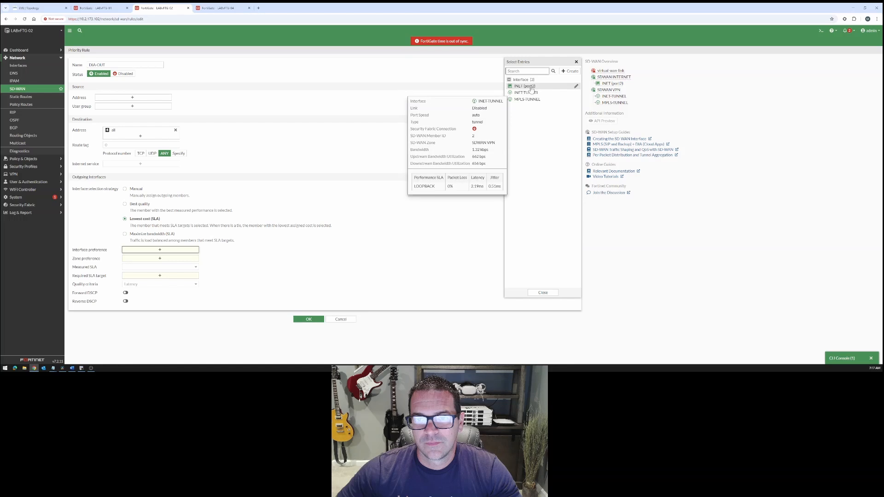
{"action": "mouse_move", "coordinate": [532, 89]}
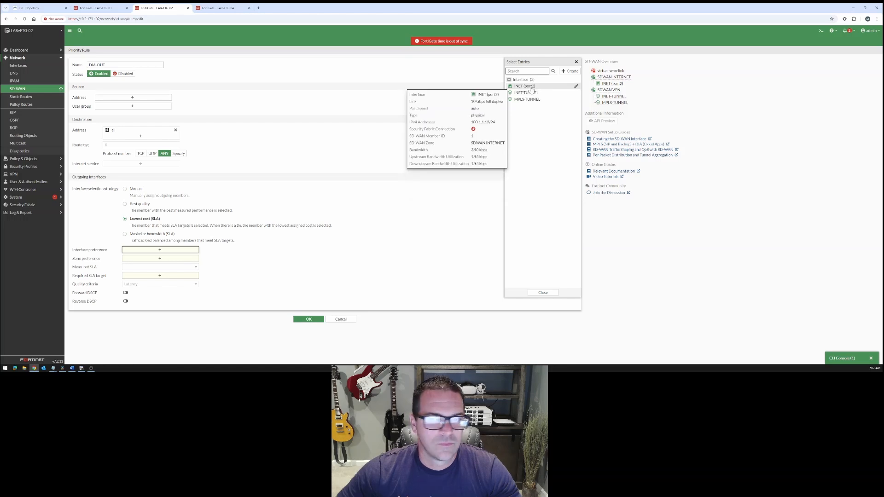
{"action": "left_click", "coordinate": [529, 87]}
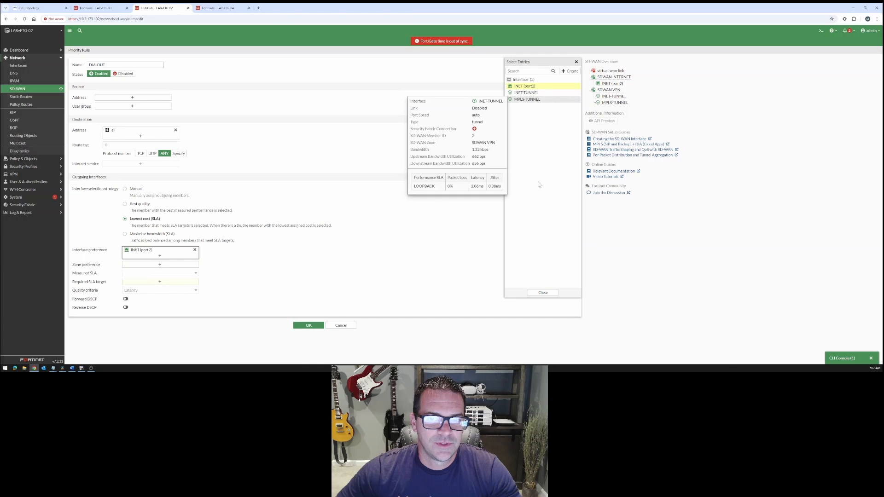
{"action": "left_click", "coordinate": [542, 292]}
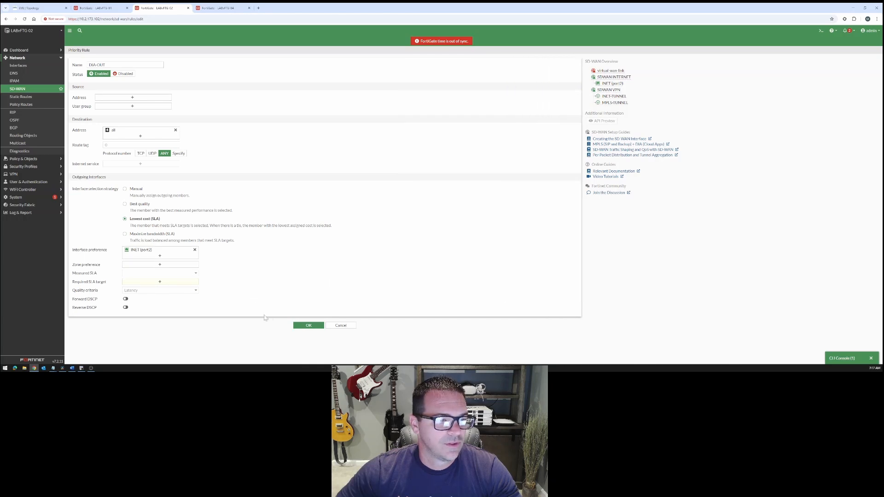
{"action": "left_click", "coordinate": [149, 283]}
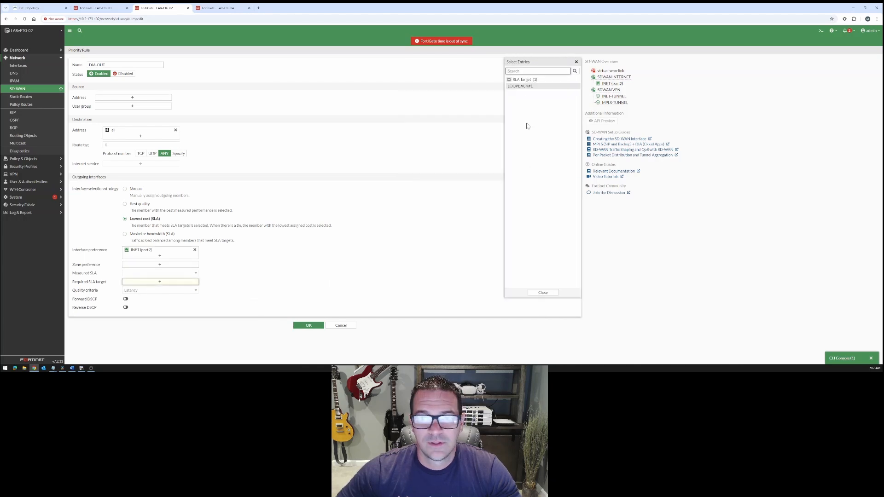
{"action": "left_click", "coordinate": [543, 292]}
{"action": "left_click", "coordinate": [343, 325]}
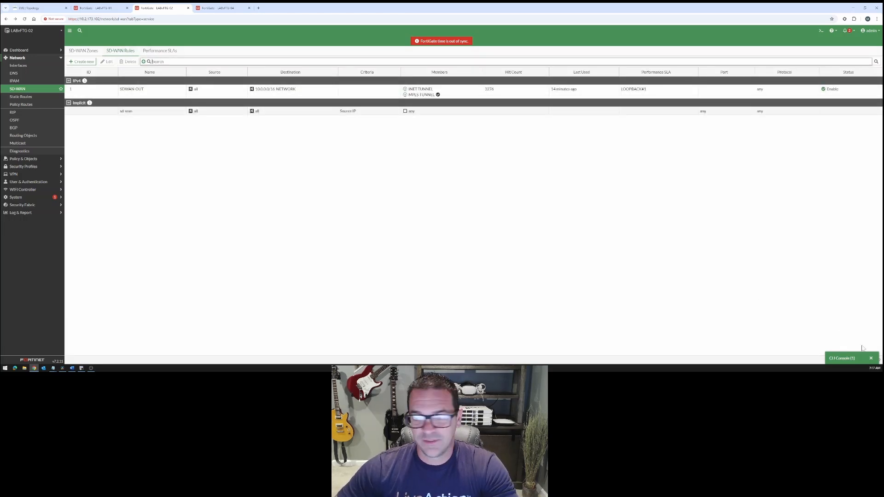
{"action": "left_click", "coordinate": [852, 359]}
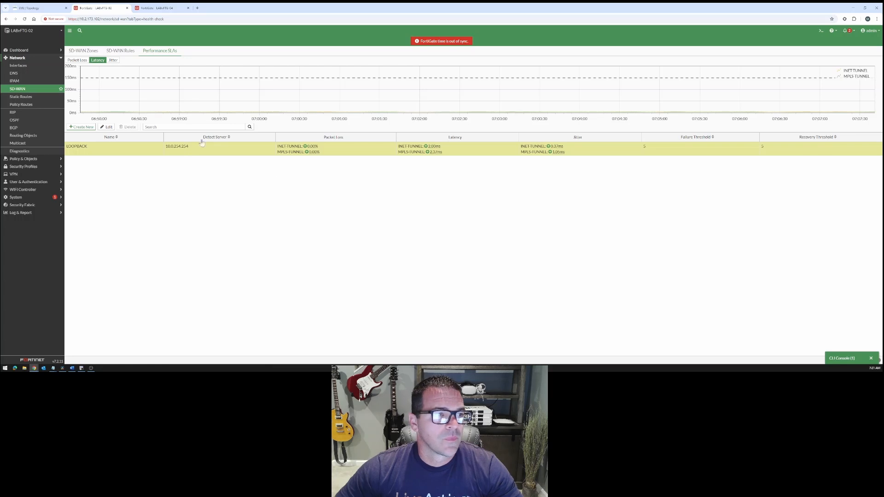
Create a performance SLA named GOOGLE that actively probes server 8.8.8.8 with ping
{"action": "left_click", "coordinate": [83, 127]}
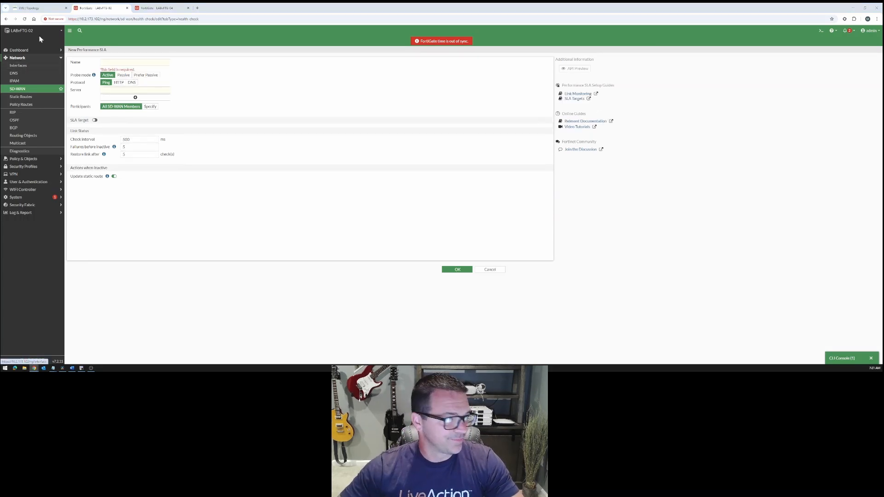
{"action": "left_click", "coordinate": [102, 61]}
{"action": "type", "text": "G"}
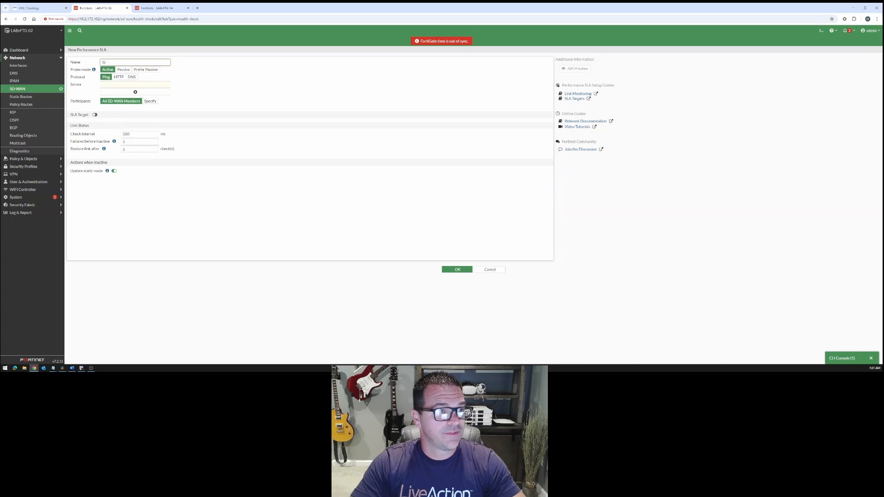
{"action": "type", "text": "OOGLE"}
{"action": "key", "text": "Tab"}
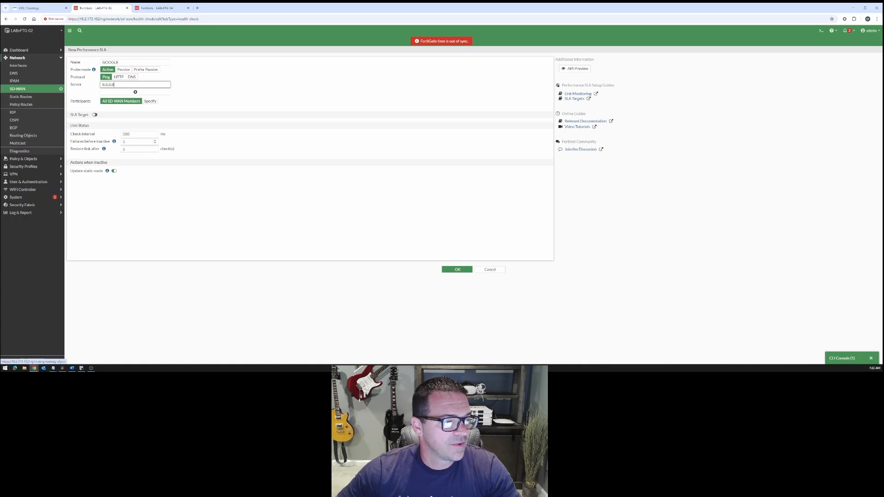
Limit the GOOGLE SLA's participants to the INET-TUNNEL and MPLS-TUNNEL members
{"action": "left_click", "coordinate": [150, 101]}
{"action": "left_click", "coordinate": [135, 109]}
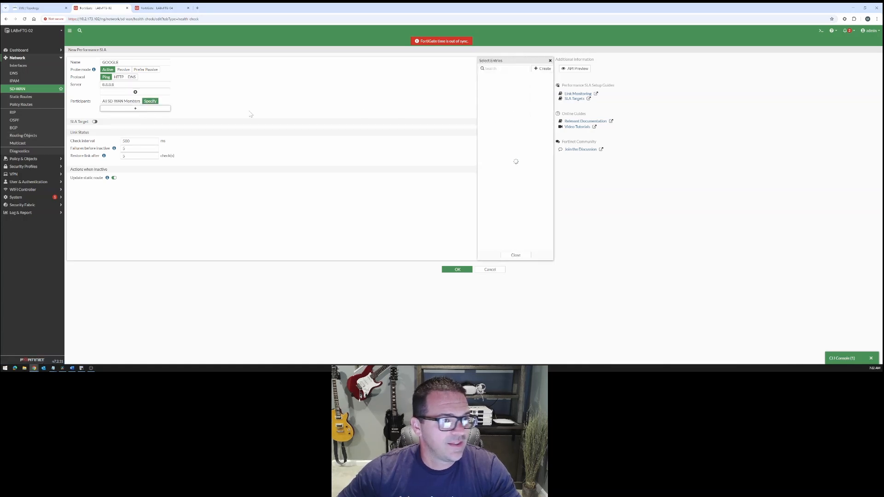
{"action": "left_click", "coordinate": [499, 76]}
{"action": "left_click", "coordinate": [500, 82]}
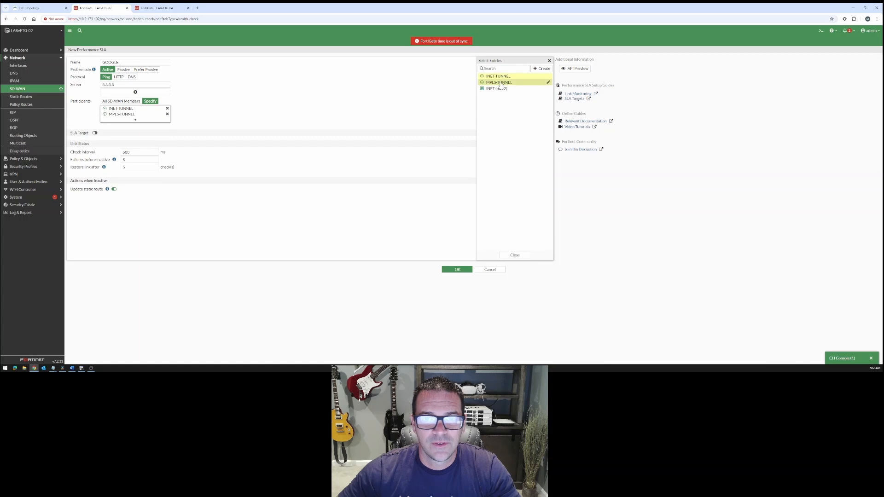
{"action": "left_click", "coordinate": [514, 255]}
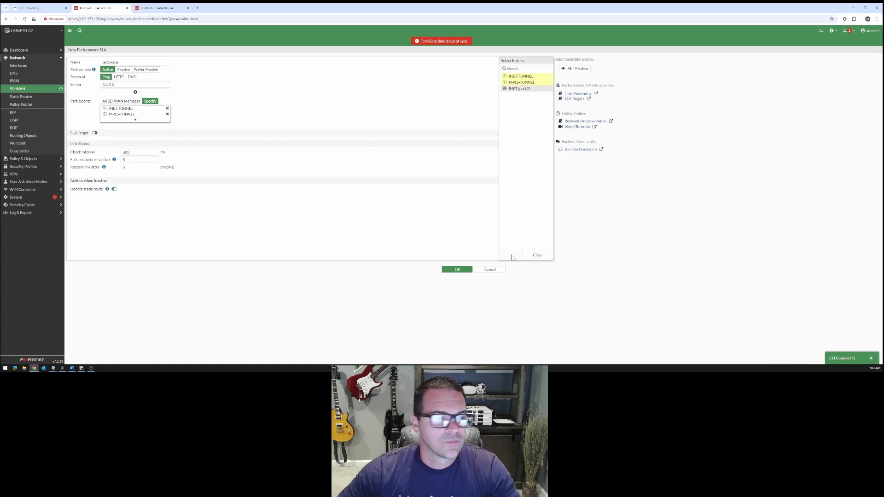
Enable the GOOGLE SLA target with latency 150 ms, jitter 50 ms and packet loss 2%, and save the SLA
{"action": "left_click", "coordinate": [95, 133]}
{"action": "left_click_drag", "start_coordinate": [124, 142], "coordinate": [114, 145]}
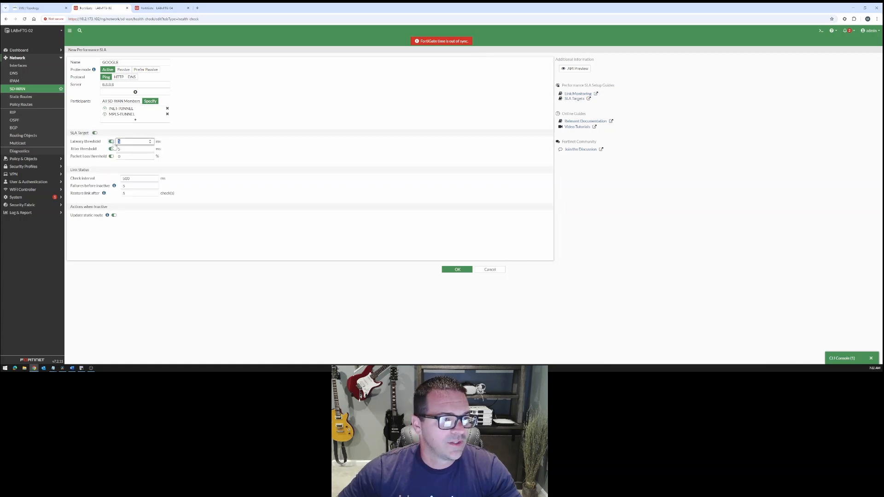
{"action": "type", "text": "150"}
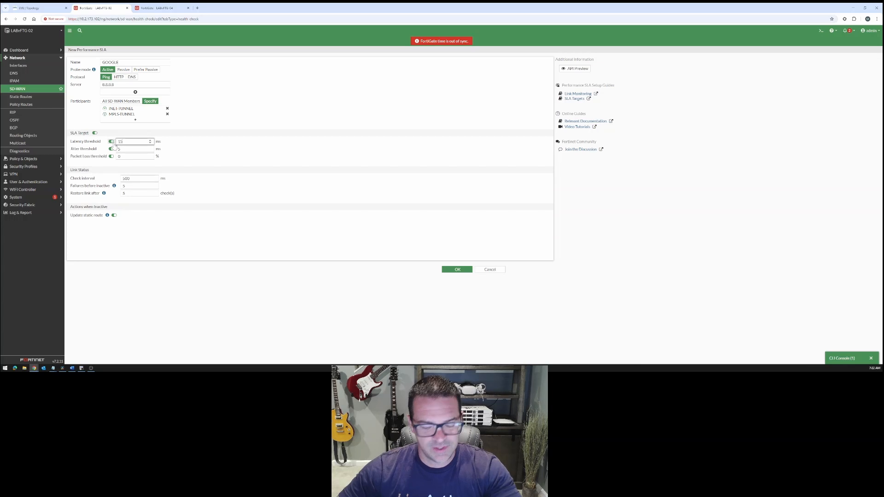
{"action": "left_click_drag", "start_coordinate": [123, 149], "coordinate": [115, 158]}
{"action": "type", "text": "50"}
{"action": "type", "text": "2"}
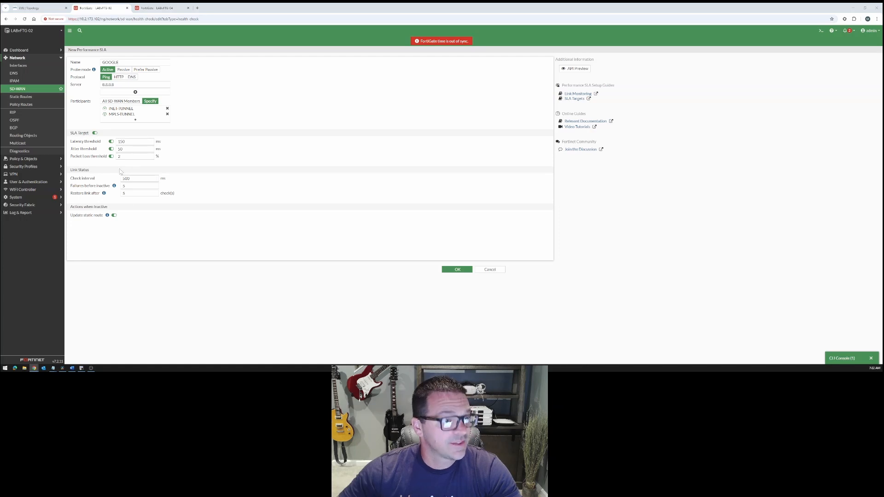
{"action": "left_click", "coordinate": [457, 269]}
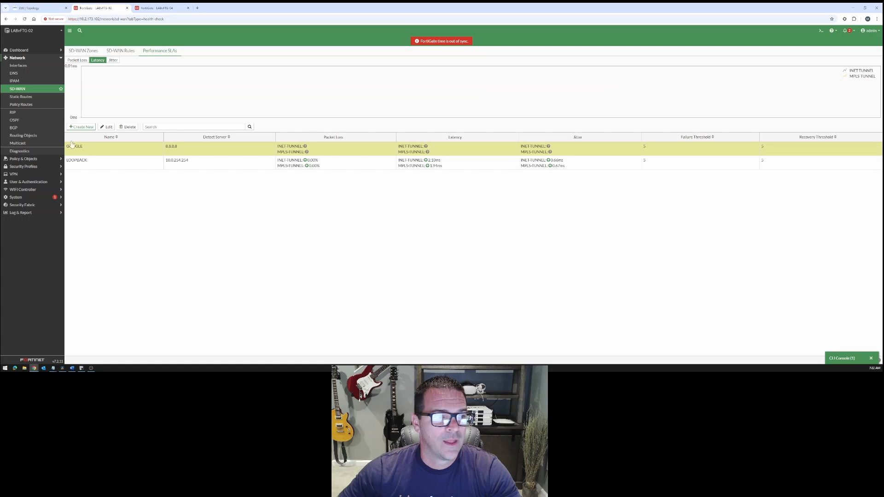
Reload the performance SLA list and check the GOOGLE SLA's probe status on both tunnels
{"action": "left_click", "coordinate": [32, 90]}
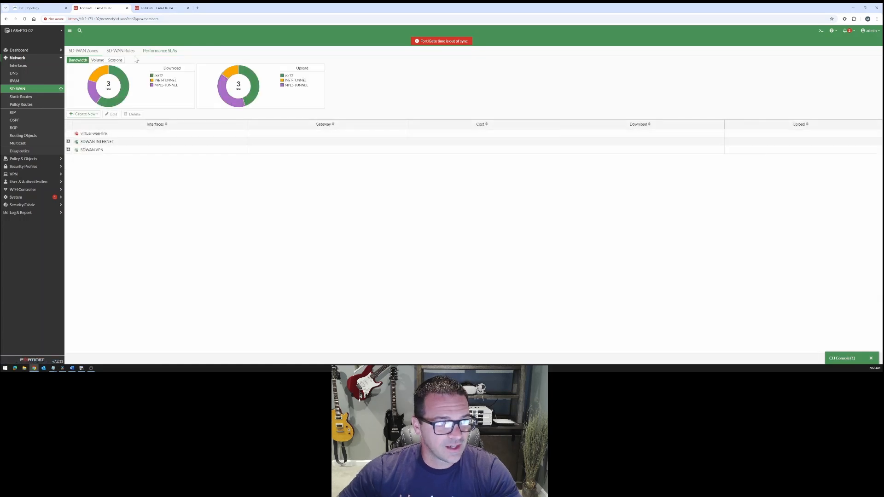
{"action": "left_click", "coordinate": [150, 51]}
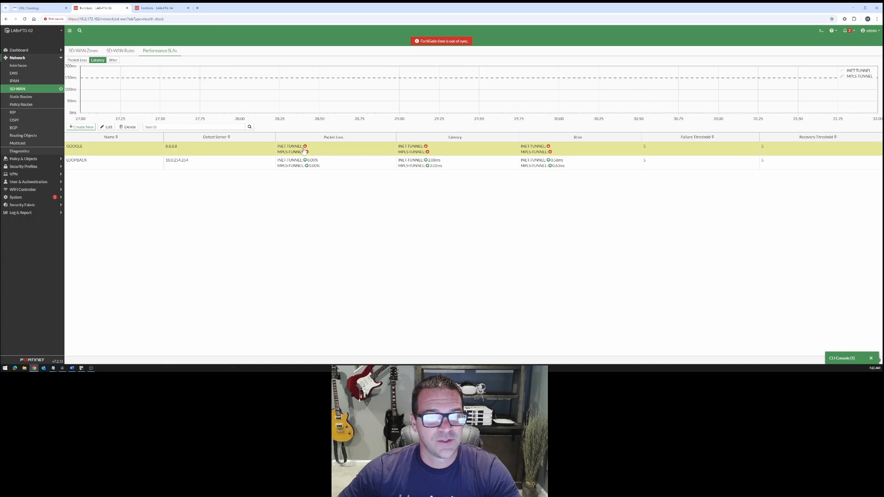
Create a new SD-WAN rule named DIA-OUT
{"action": "left_click", "coordinate": [117, 52]}
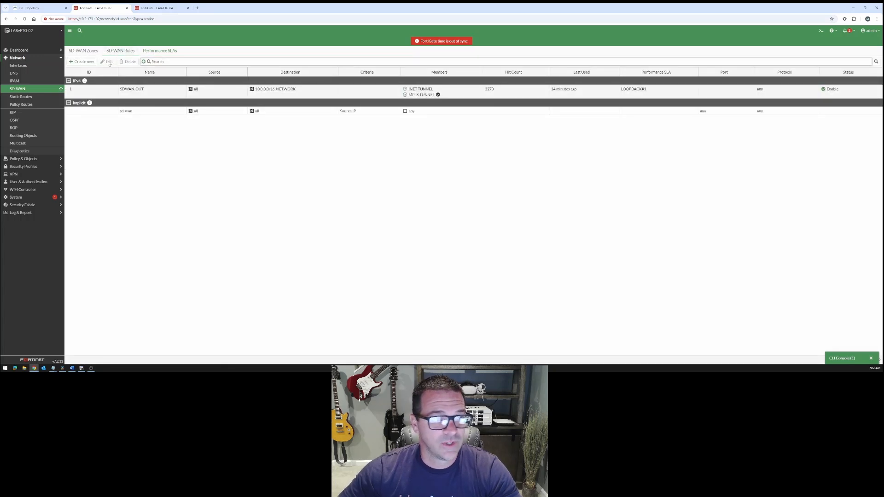
{"action": "left_click", "coordinate": [84, 62]}
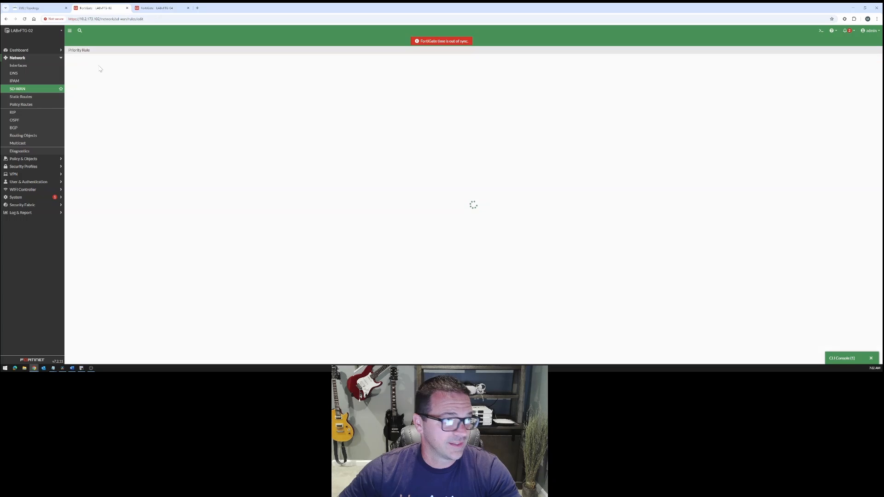
{"action": "left_click", "coordinate": [122, 65]}
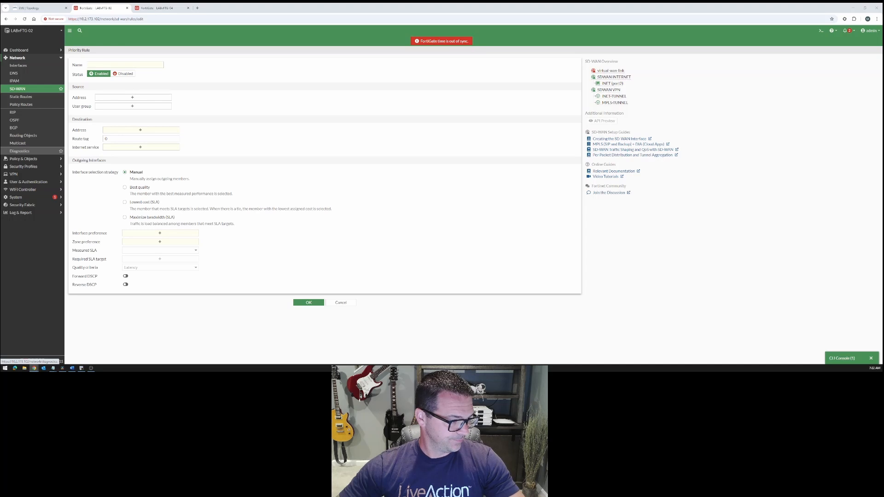
{"action": "left_click", "coordinate": [109, 64]}
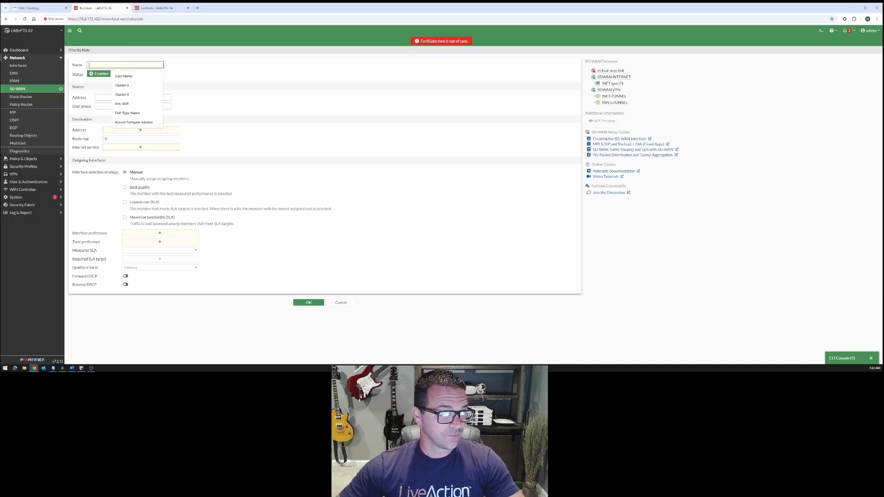
{"action": "type", "text": "DIA-OUT"}
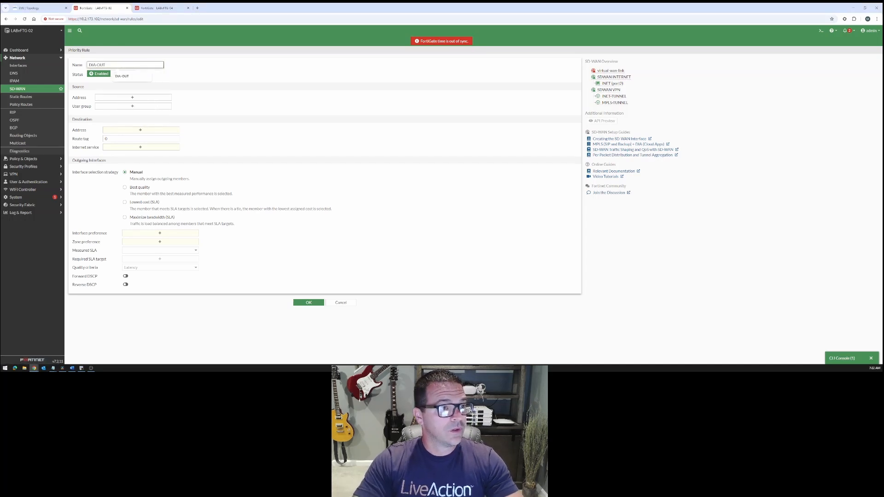
Set both the source address and the destination address of the DIA-OUT rule to all
{"action": "left_click", "coordinate": [148, 98]}
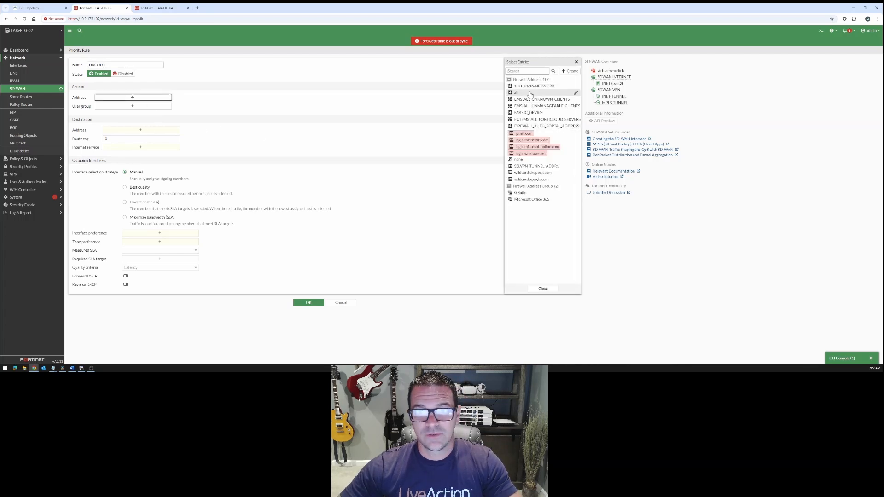
{"action": "left_click", "coordinate": [531, 93]}
{"action": "left_click", "coordinate": [543, 289]}
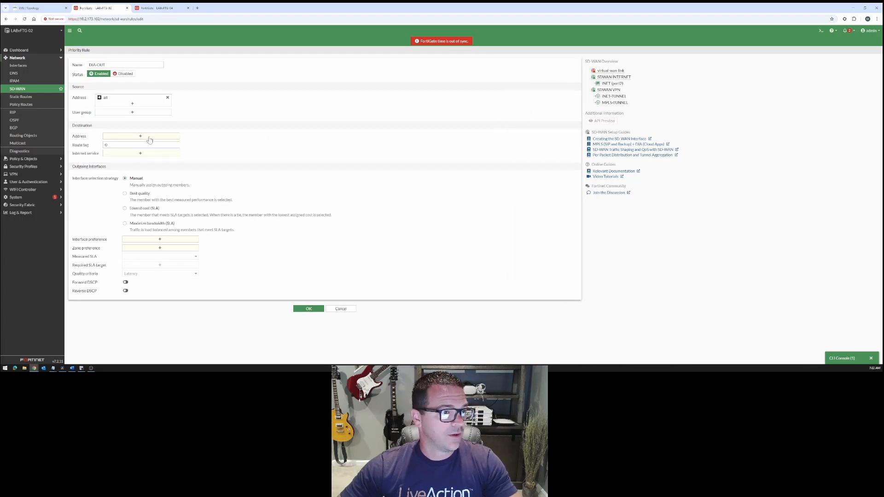
{"action": "left_click", "coordinate": [149, 138]}
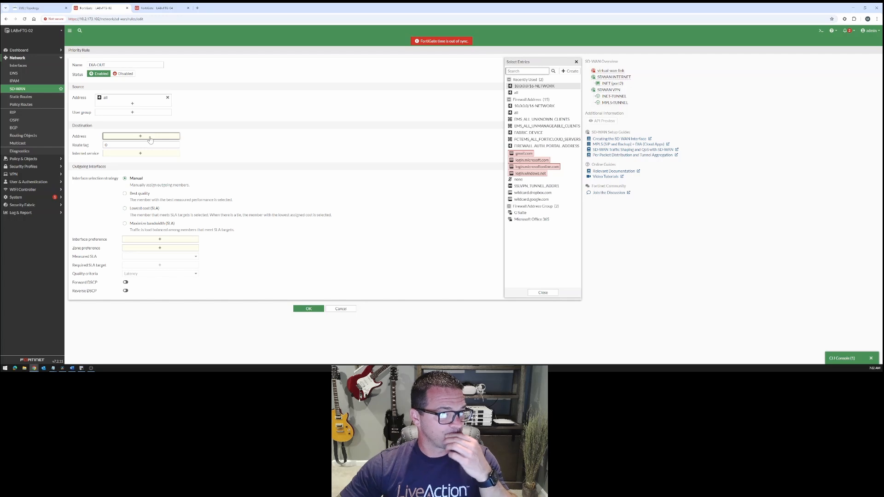
{"action": "left_click", "coordinate": [517, 93]}
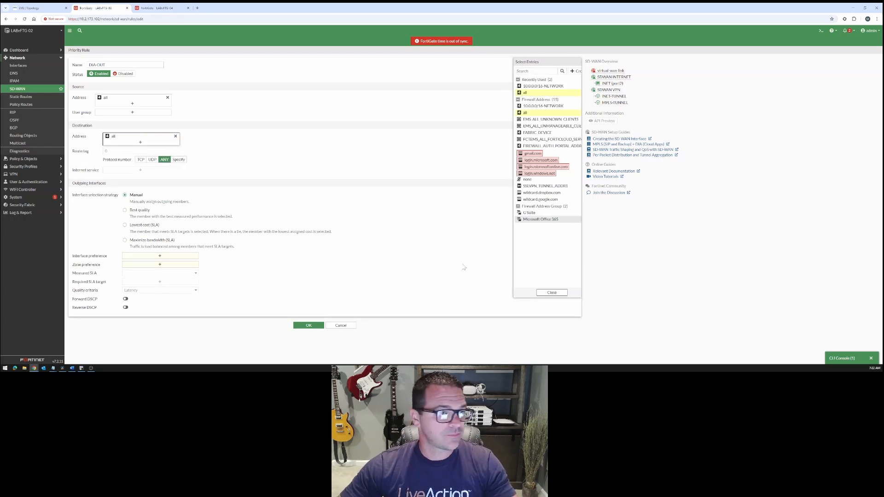
Set the rule's strategy to Lowest cost (SLA) with interface preference INET (port2), INET-TUNNEL and MPLS-TUNNEL, in that order
{"action": "left_click", "coordinate": [125, 225]}
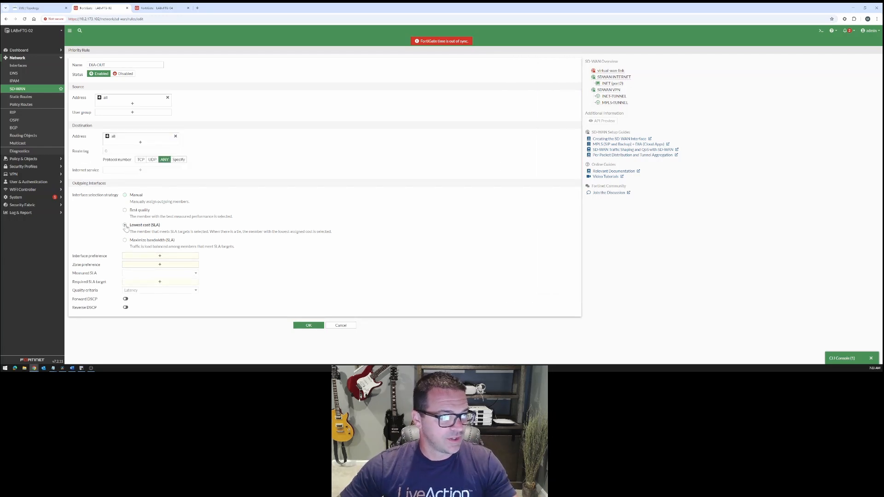
{"action": "left_click", "coordinate": [160, 256]}
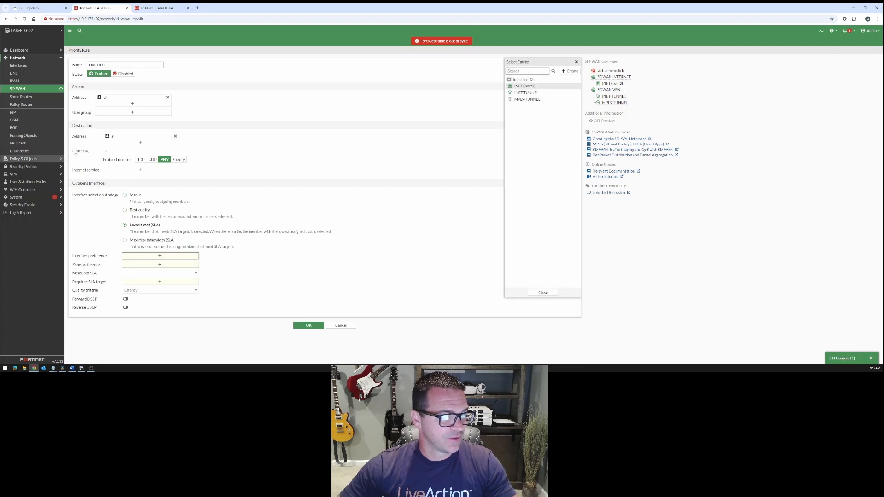
{"action": "mouse_move", "coordinate": [529, 89]}
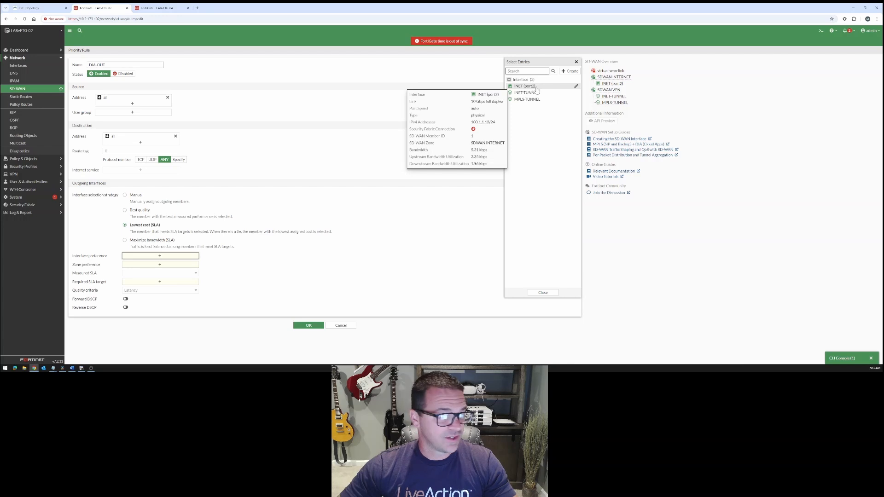
{"action": "left_click", "coordinate": [537, 86]}
{"action": "left_click", "coordinate": [537, 92]}
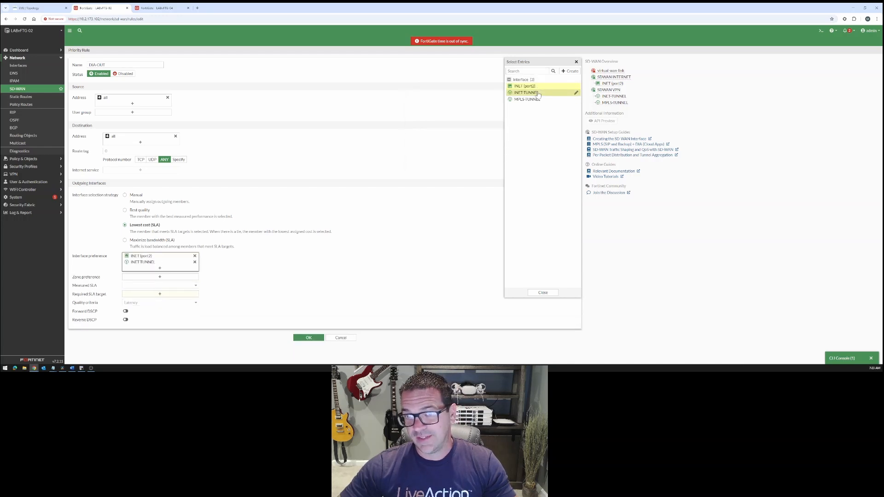
{"action": "left_click", "coordinate": [537, 100]}
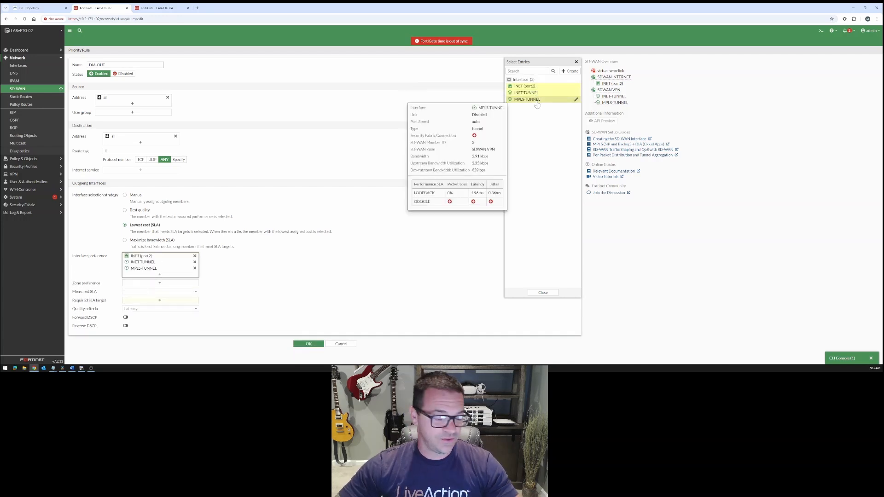
{"action": "left_click", "coordinate": [544, 293]}
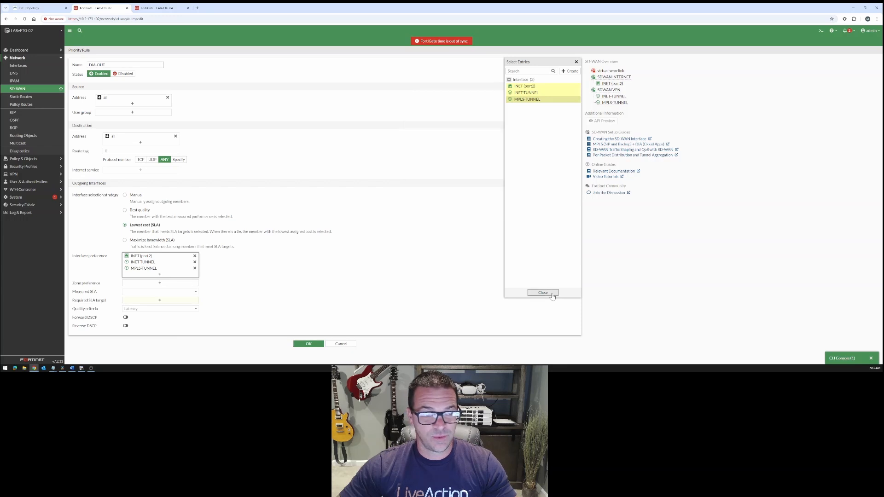
Assign LOOPBACK#1 as the required SLA target of the DIA-OUT rule and save the rule
{"action": "left_click", "coordinate": [164, 302]}
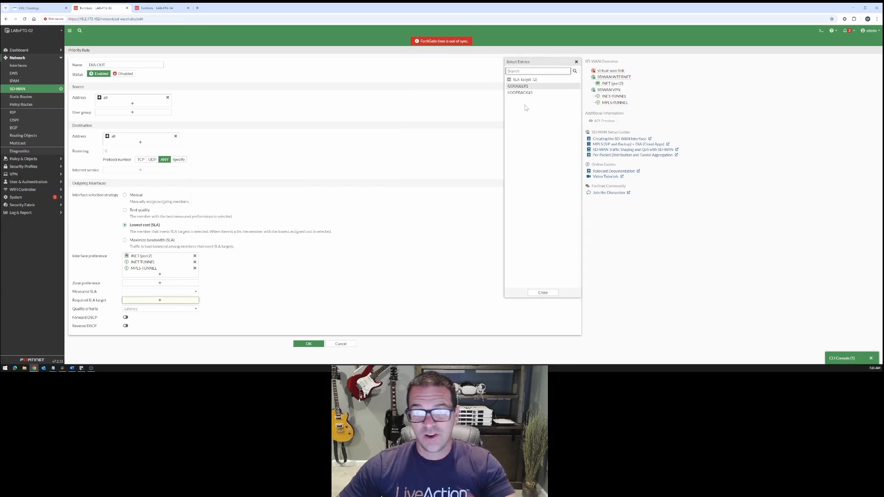
{"action": "left_click", "coordinate": [525, 93]}
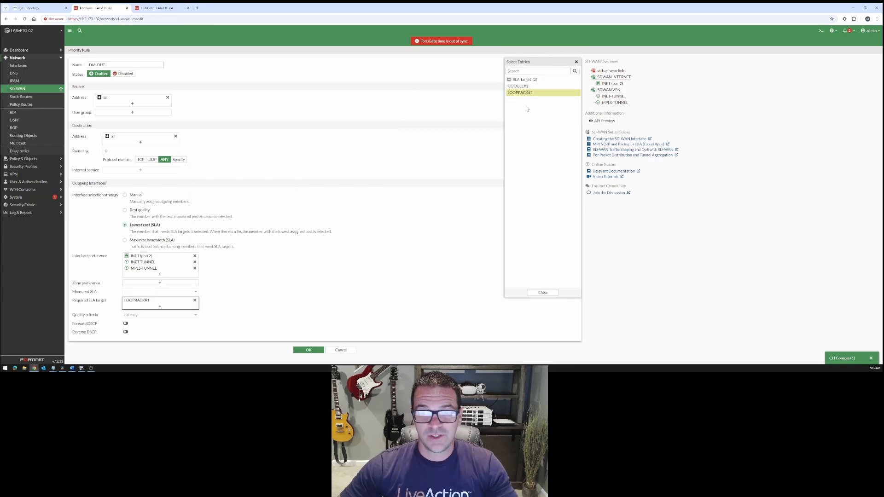
{"action": "left_click", "coordinate": [547, 294]}
{"action": "left_click", "coordinate": [315, 351]}
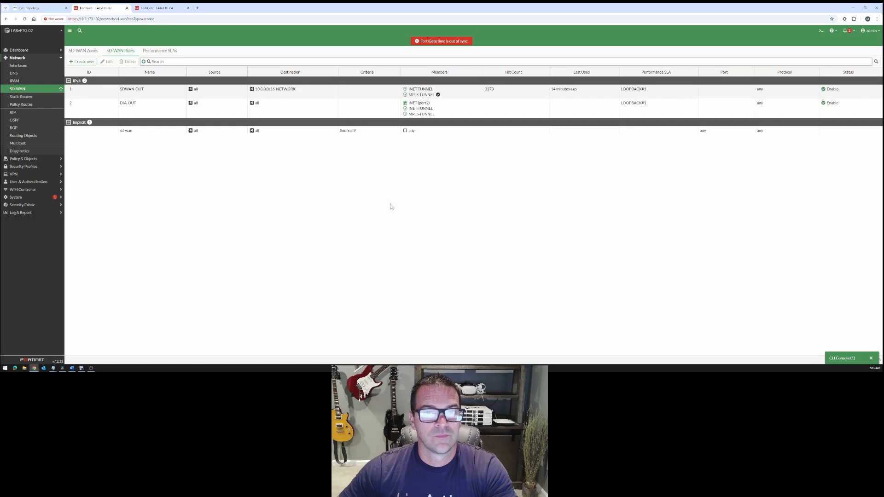
Refresh the SD-WAN rules list and examine the destinations and selected members of the SDWAN-OUT and DIA-OUT rules
{"action": "left_click", "coordinate": [147, 53]}
{"action": "left_click", "coordinate": [114, 52]}
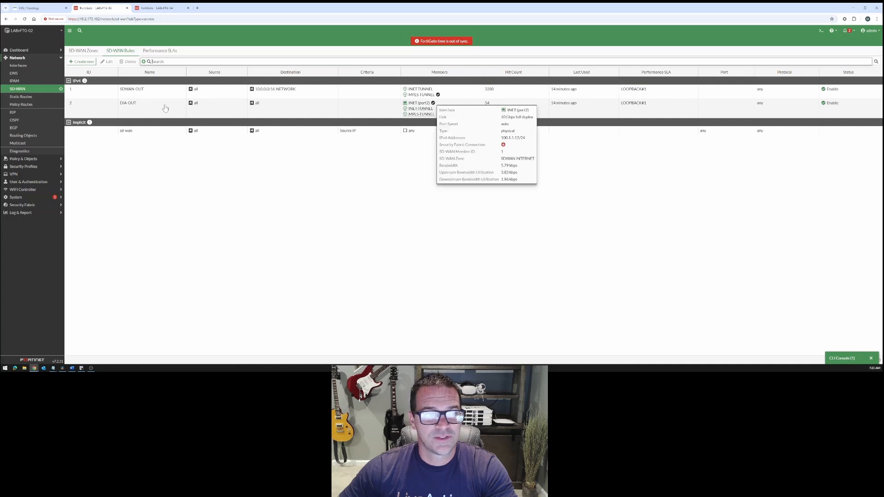
{"action": "left_click", "coordinate": [119, 108]}
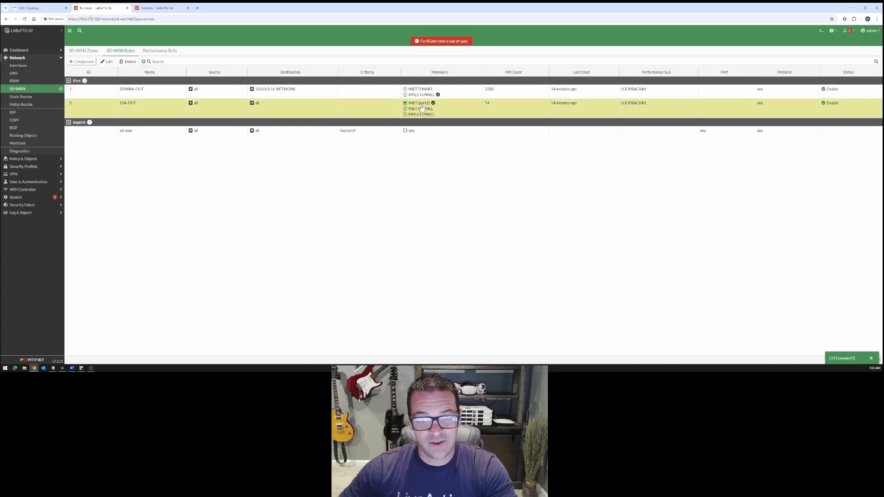
{"action": "mouse_move", "coordinate": [424, 108]}
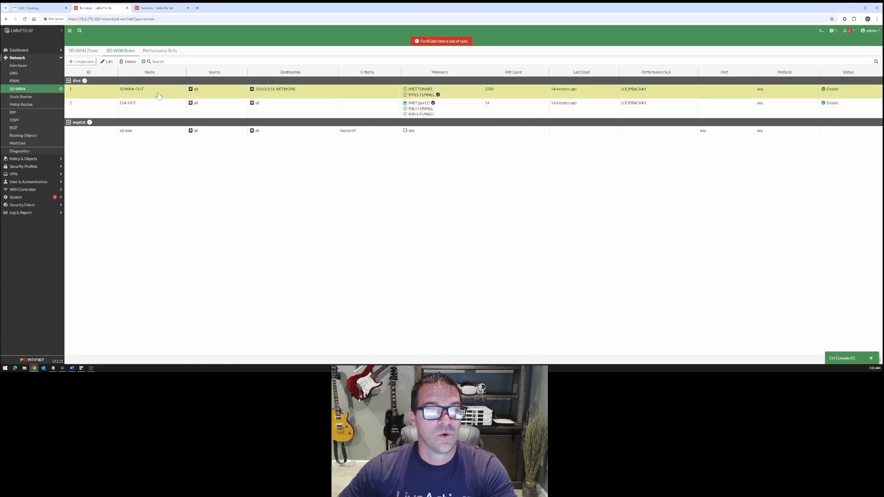
{"action": "mouse_move", "coordinate": [275, 93]}
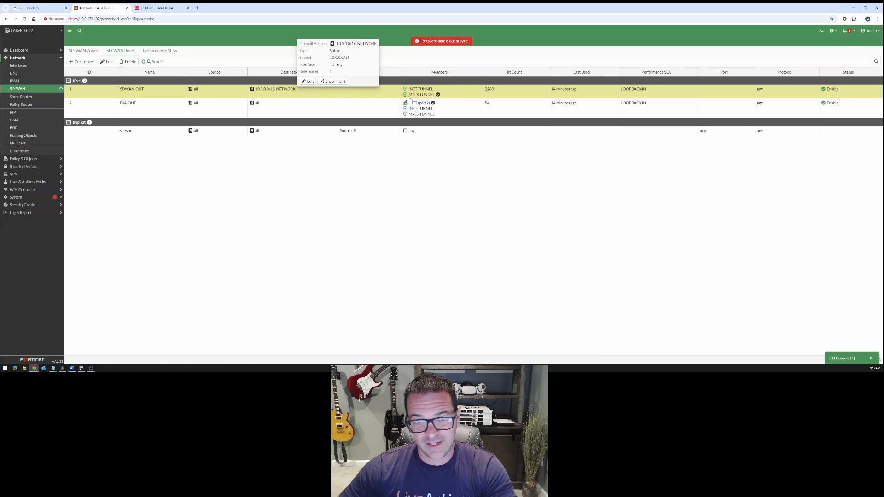
{"action": "mouse_move", "coordinate": [439, 98]}
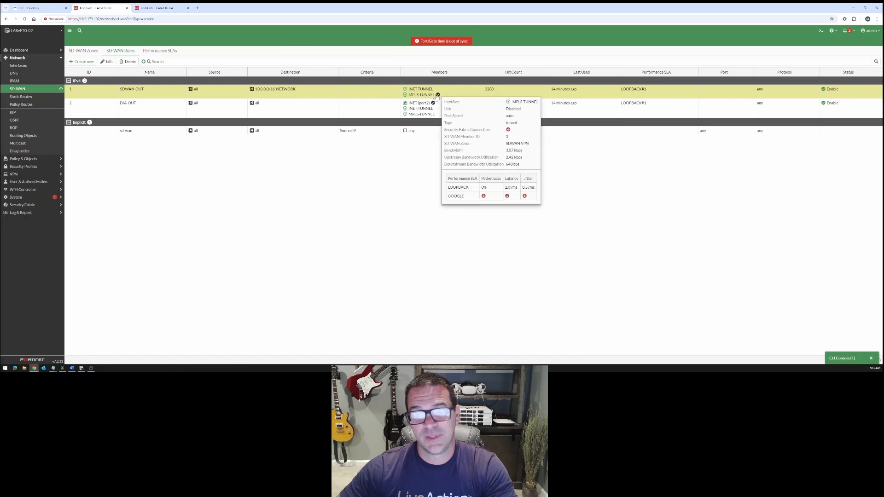
{"action": "mouse_move", "coordinate": [426, 113]}
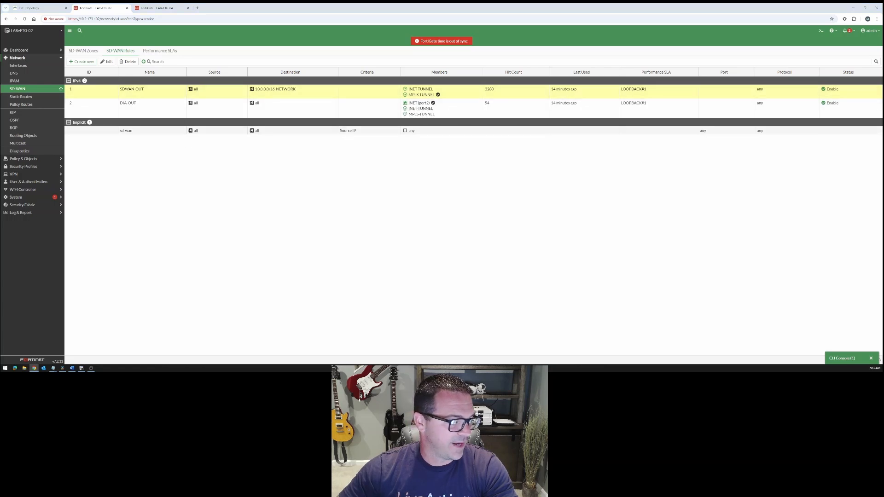
Add INET (port2) to the participants of the GOOGLE performance SLA and save it
{"action": "left_click", "coordinate": [160, 51]}
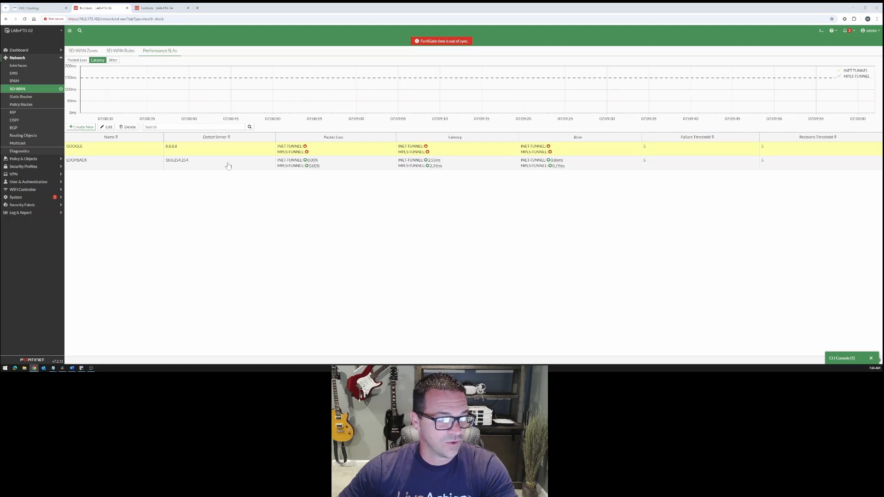
{"action": "mouse_move", "coordinate": [316, 167]}
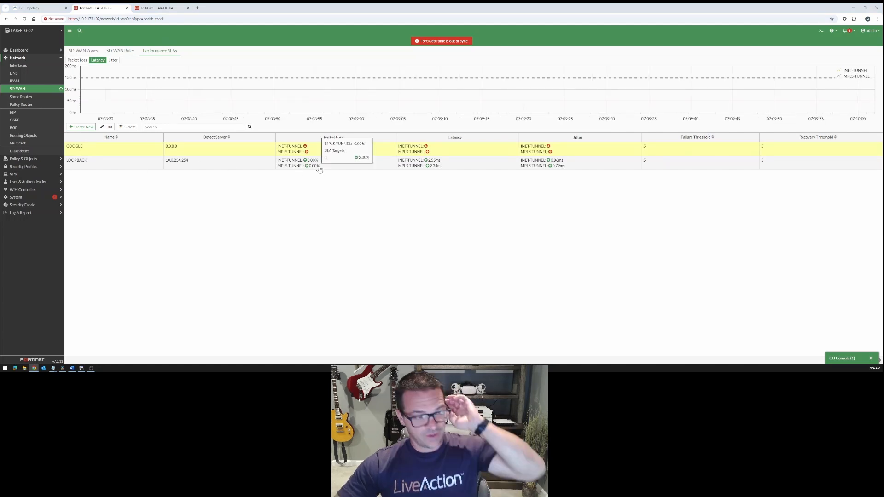
{"action": "double_click", "coordinate": [122, 153]}
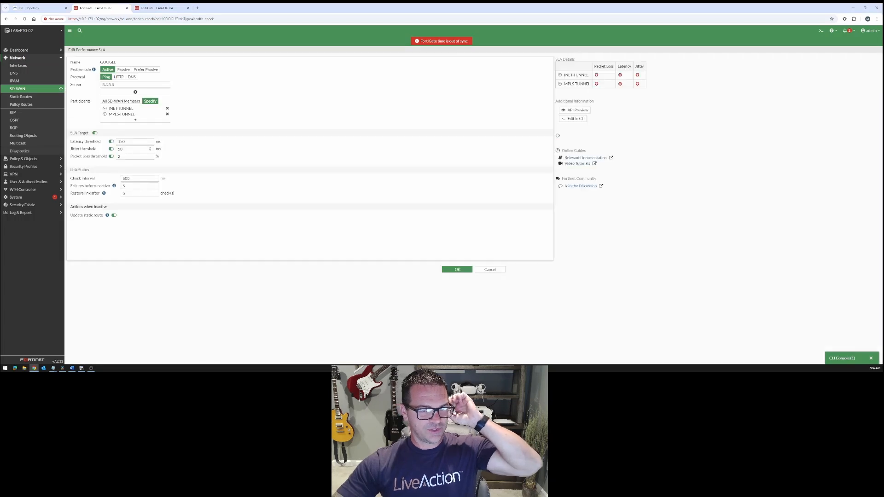
{"action": "left_click", "coordinate": [136, 116]}
{"action": "left_click", "coordinate": [498, 89]}
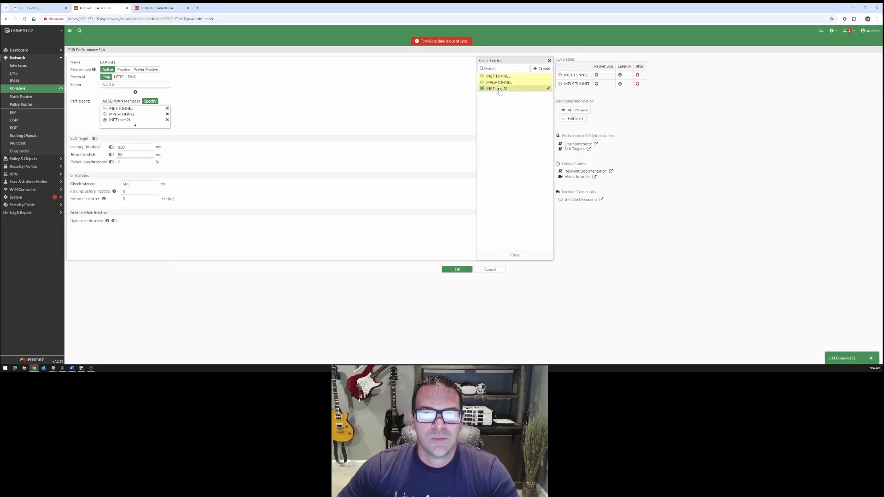
{"action": "left_click", "coordinate": [515, 256]}
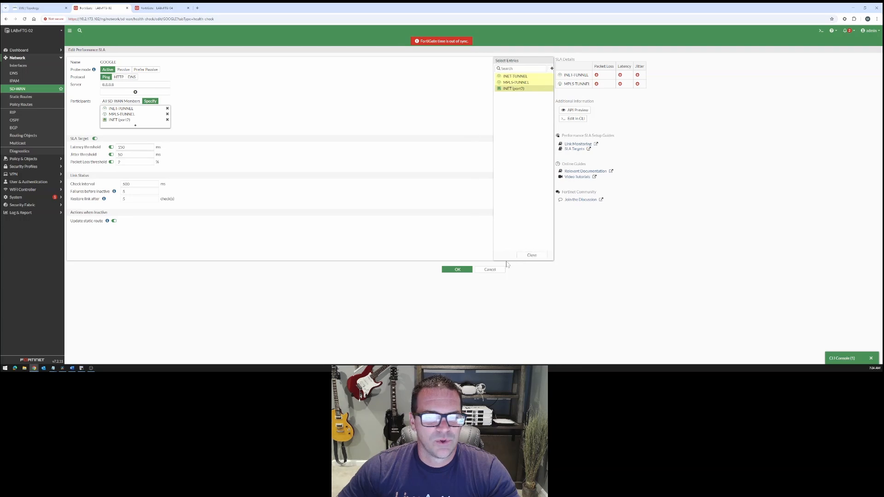
{"action": "left_click", "coordinate": [457, 270]}
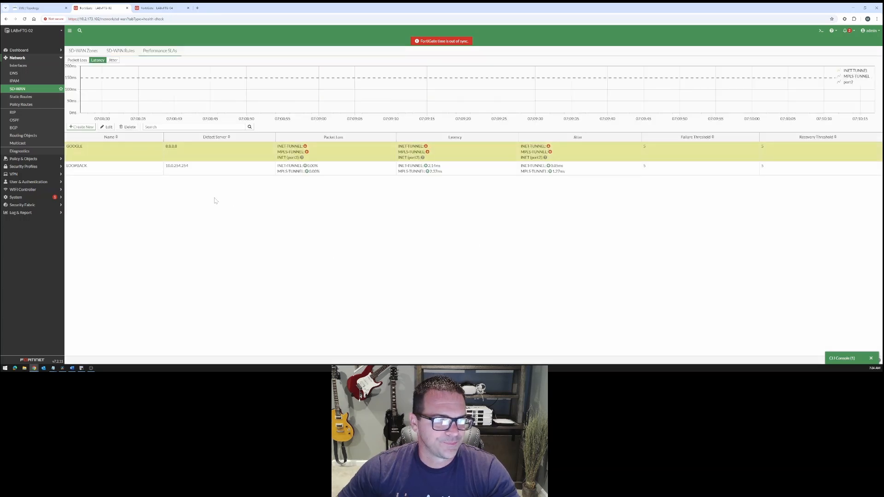
Reload the performance SLAs and check the GOOGLE SLA's packet loss, latency and jitter for INET (port2)
{"action": "left_click", "coordinate": [43, 89]}
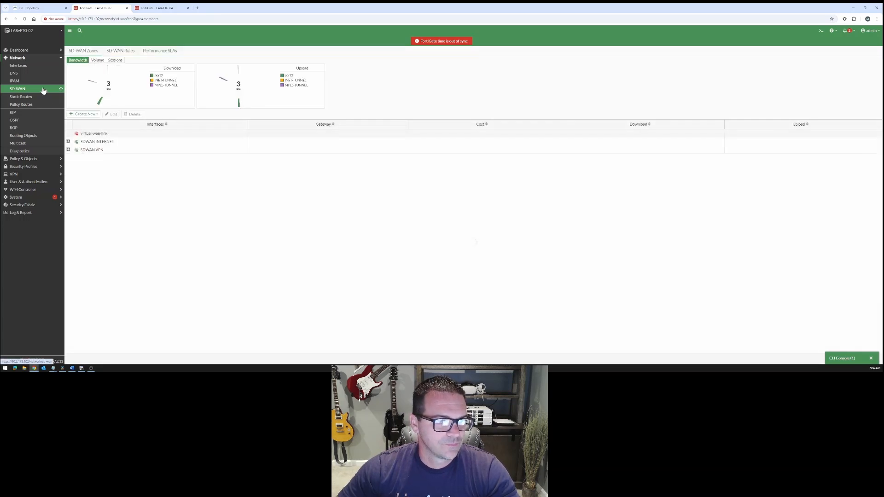
{"action": "left_click", "coordinate": [160, 52]}
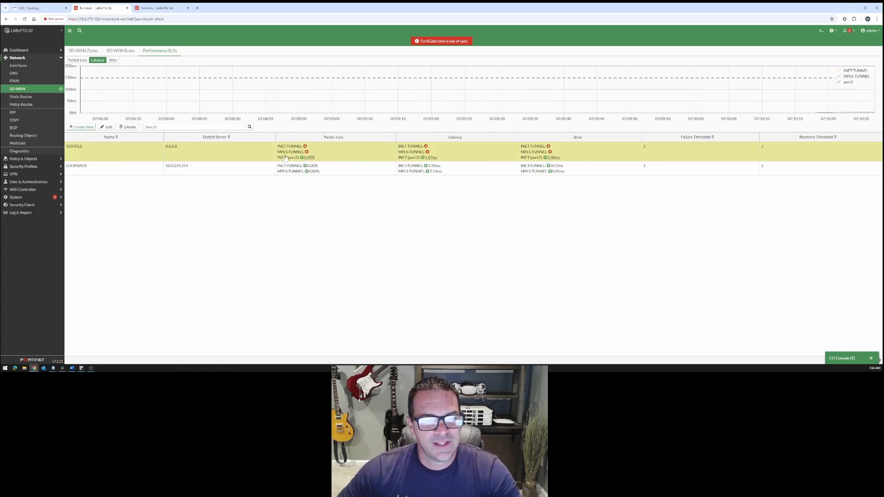
{"action": "mouse_move", "coordinate": [303, 161]}
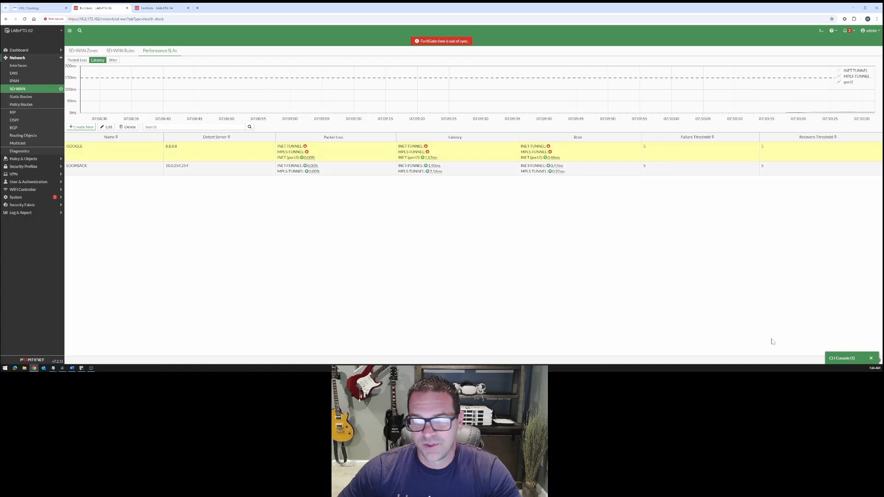
Ping 8.8.8.8 again from the CLI console, minimize the console and review the GOOGLE SLA's packet loss
{"action": "left_click", "coordinate": [836, 359]}
{"action": "key", "text": "Up"}
{"action": "key", "text": "Return"}
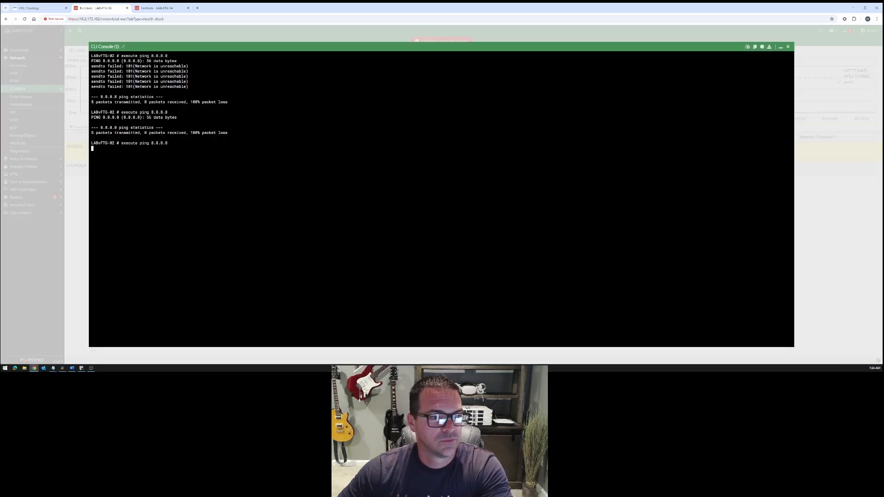
{"action": "left_click", "coordinate": [781, 48]}
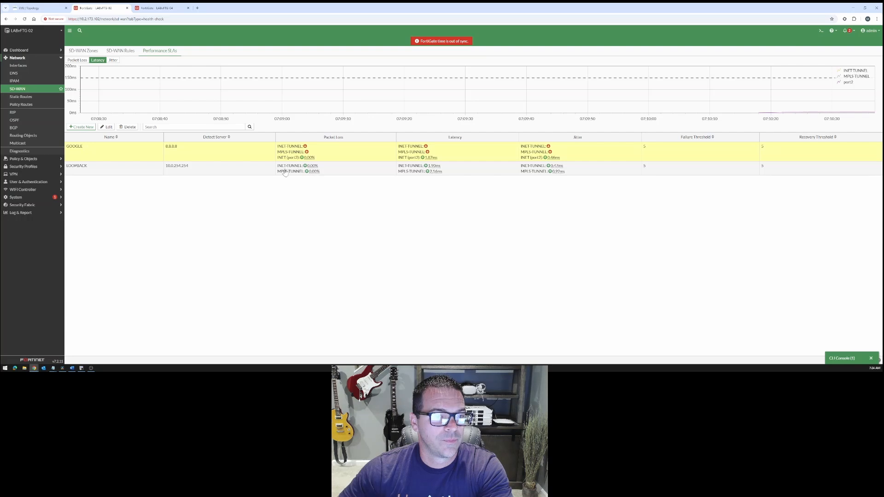
{"action": "mouse_move", "coordinate": [309, 160]}
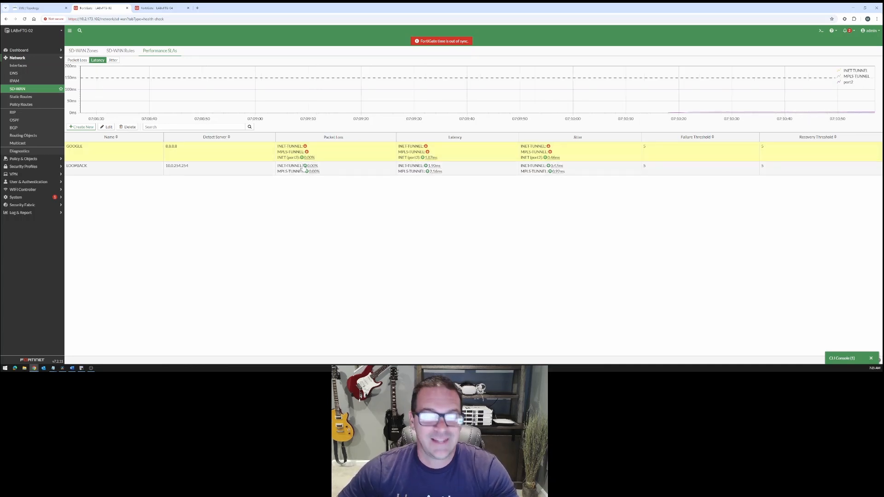
Examine the firewall policies on LAB-FTG-04, then compare the Site 2 performance SLAs with the EVE topology diagram
{"action": "left_click", "coordinate": [166, 9]}
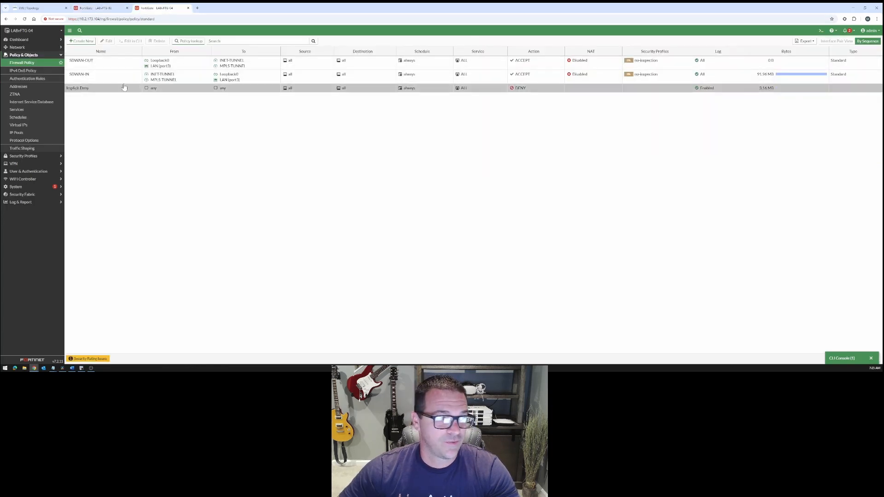
{"action": "left_click", "coordinate": [22, 64]}
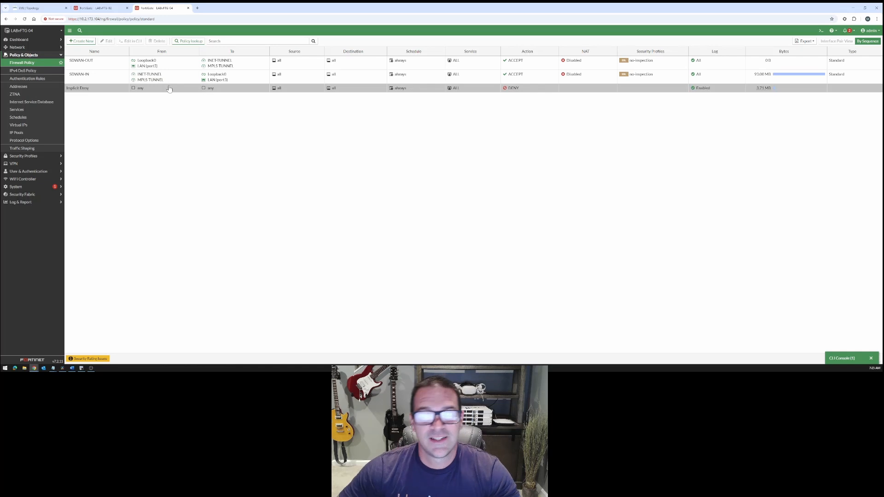
{"action": "mouse_move", "coordinate": [109, 13]}
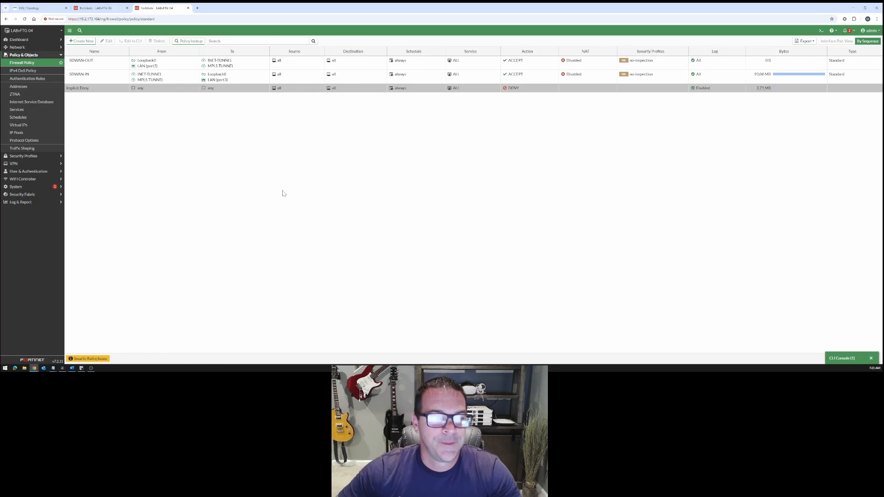
{"action": "left_click", "coordinate": [97, 8]}
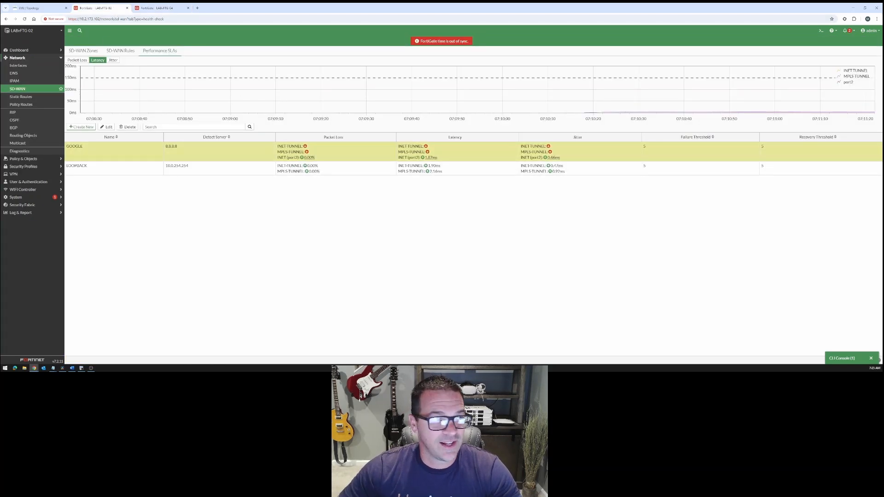
{"action": "left_click", "coordinate": [39, 8]}
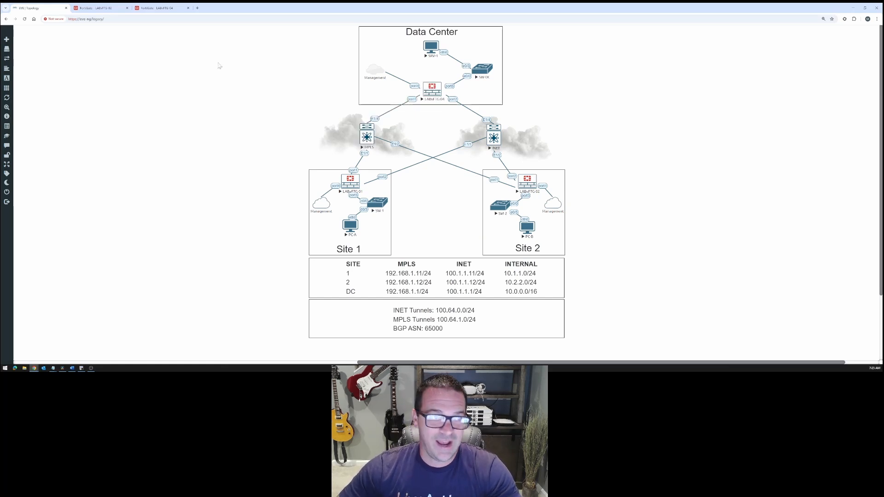
Switch to LAB-FTG-04 and start a new firewall policy named BRANCH-BACKHAUL
{"action": "left_click", "coordinate": [174, 9]}
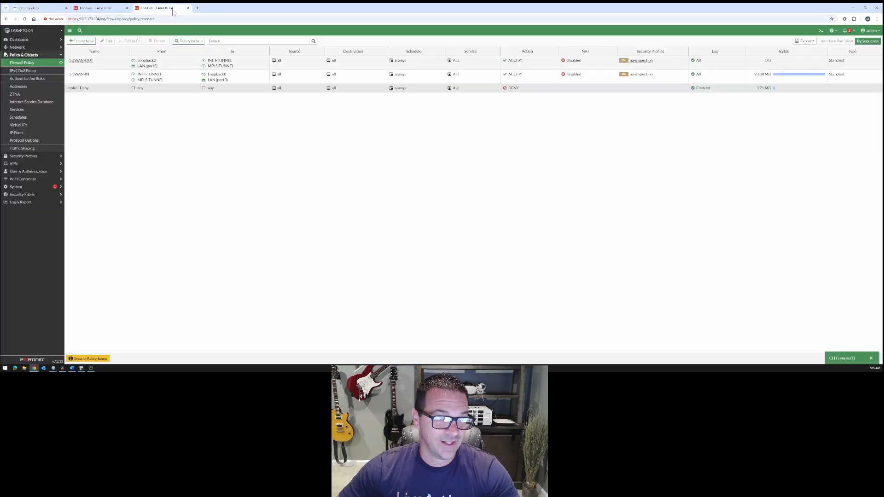
{"action": "left_click", "coordinate": [91, 42]}
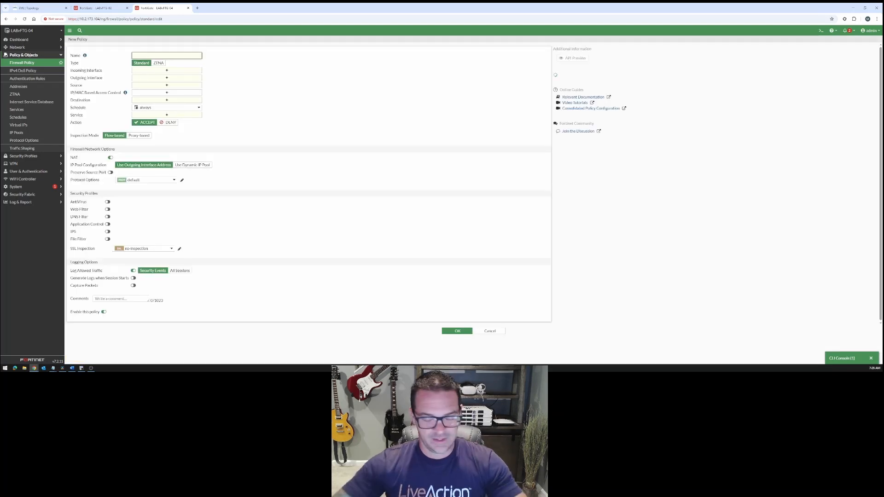
{"action": "type", "text": "BRANCH"}
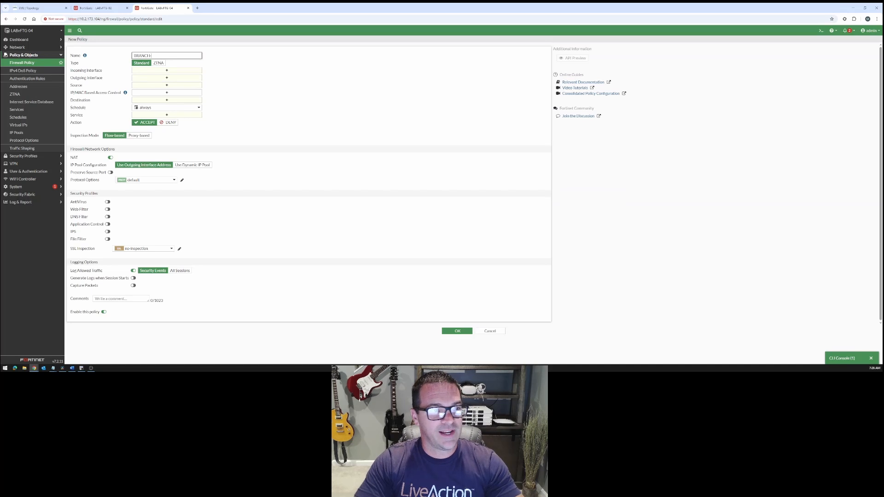
{"action": "type", "text": "-BACKHA"}
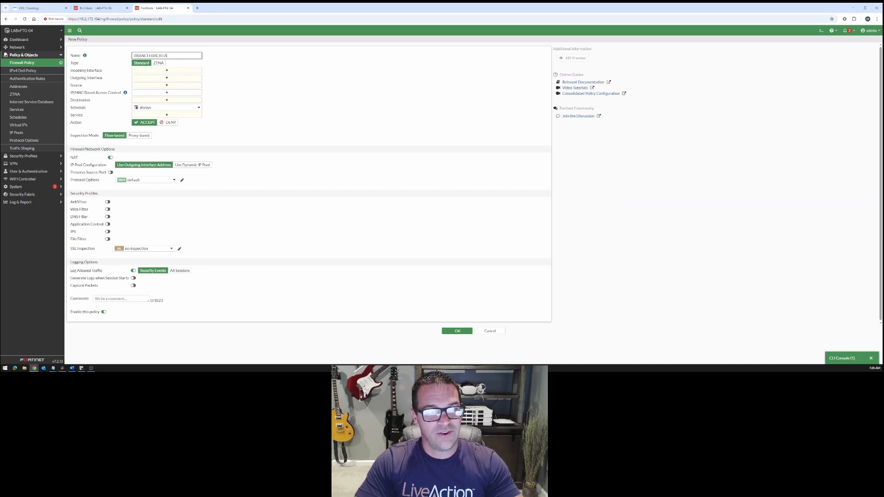
{"action": "type", "text": "UL"}
Set the policy's incoming interfaces to INET-TUNNEL and MPLS-TUNNEL and its outgoing interface to INET (port2)
{"action": "left_click", "coordinate": [168, 70]}
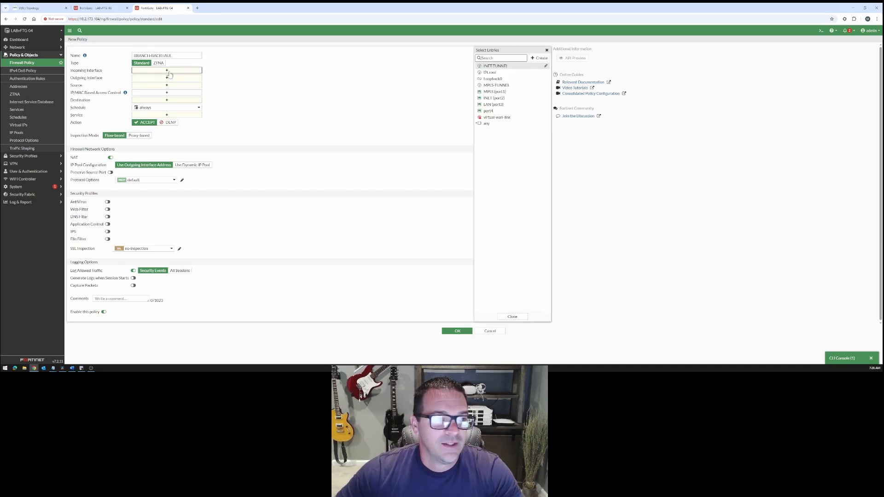
{"action": "left_click", "coordinate": [494, 66]}
{"action": "left_click", "coordinate": [496, 85]}
{"action": "left_click", "coordinate": [512, 328]}
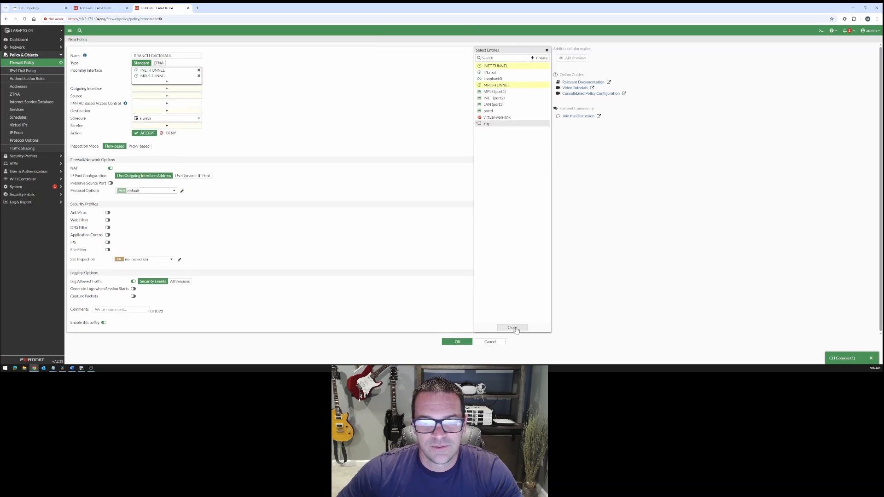
{"action": "left_click", "coordinate": [185, 89]}
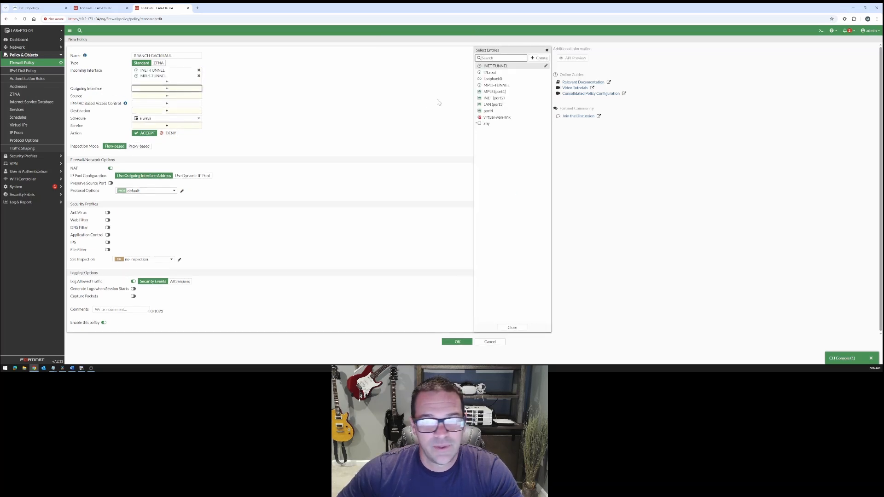
{"action": "left_click", "coordinate": [502, 99]}
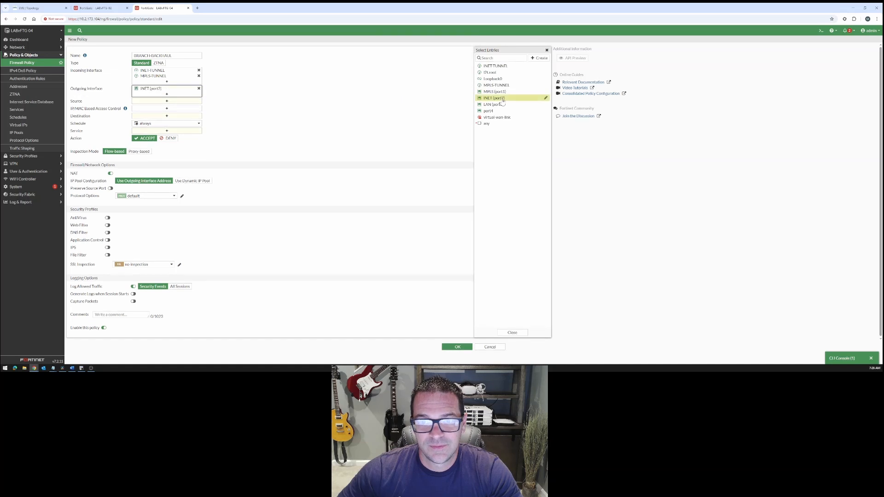
Set the policy's source and destination to all and its service to ALL
{"action": "left_click", "coordinate": [171, 101]}
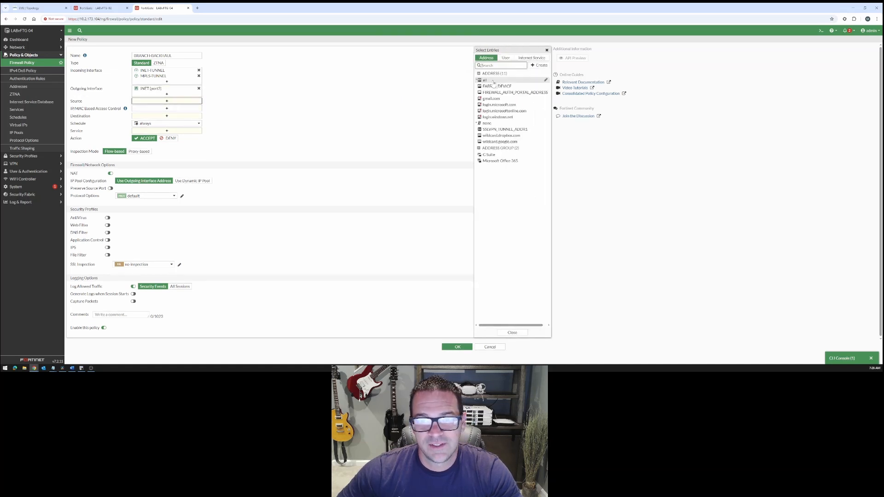
{"action": "left_click", "coordinate": [492, 80]}
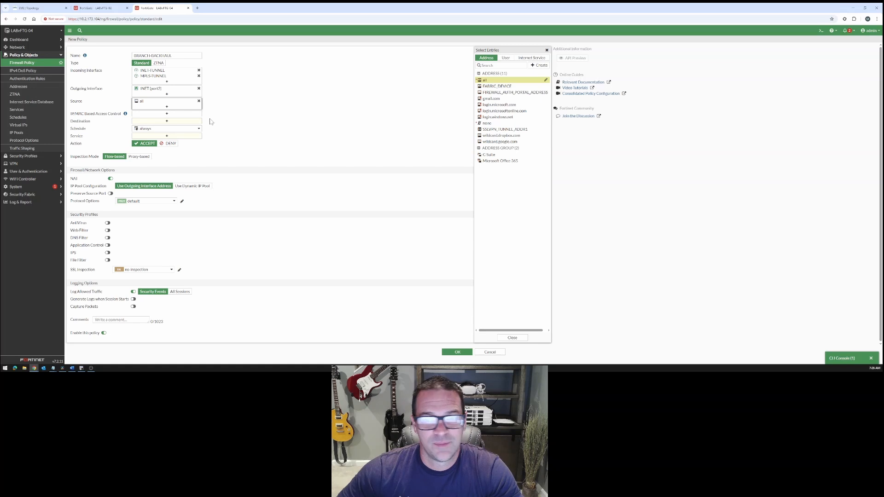
{"action": "left_click", "coordinate": [170, 121]}
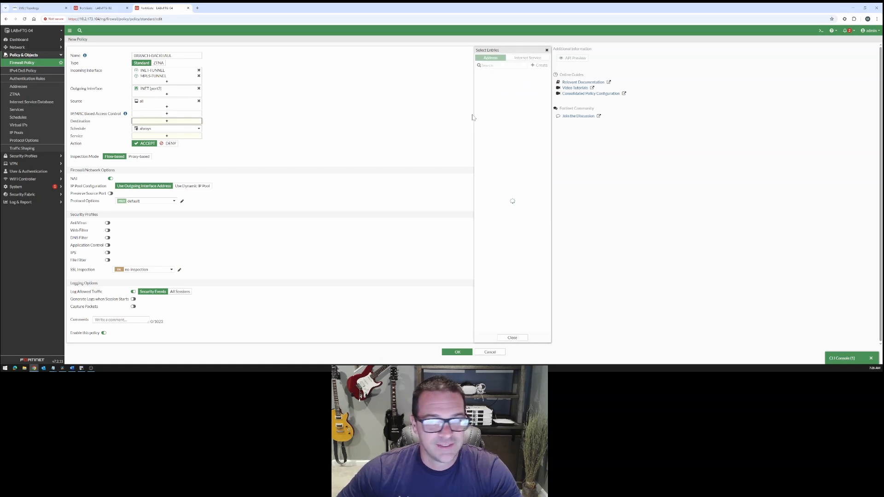
{"action": "left_click", "coordinate": [490, 81]}
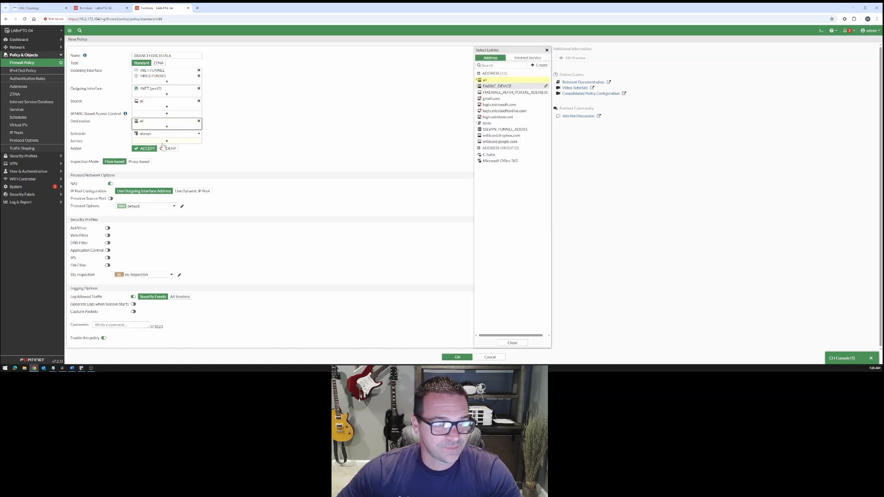
{"action": "left_click", "coordinate": [487, 78]}
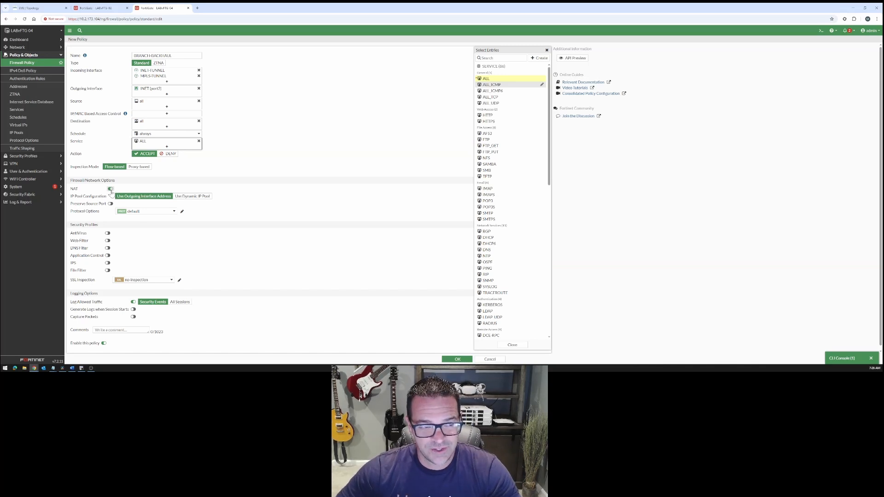
Log all sessions and generate logs at session start, save the policy and refresh the firewall policy list
{"action": "left_click", "coordinate": [180, 302]}
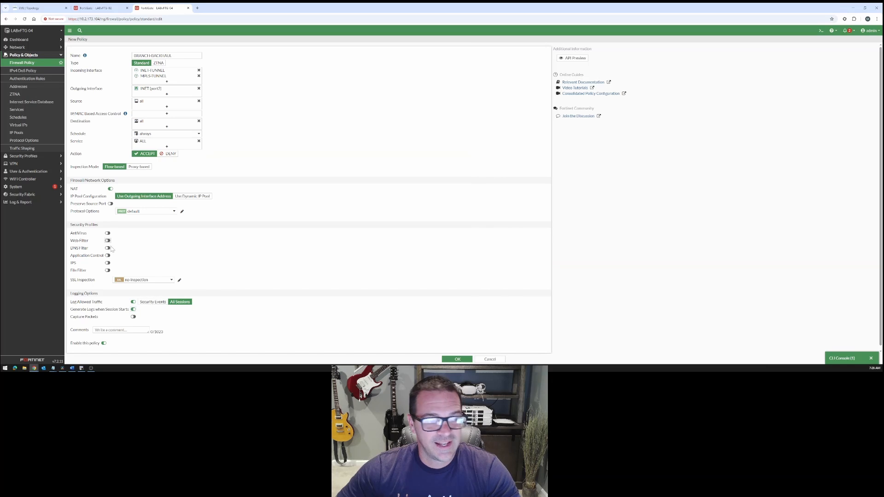
{"action": "scroll", "coordinate": [134, 244], "scroll_direction": "down", "scroll_amount": 1}
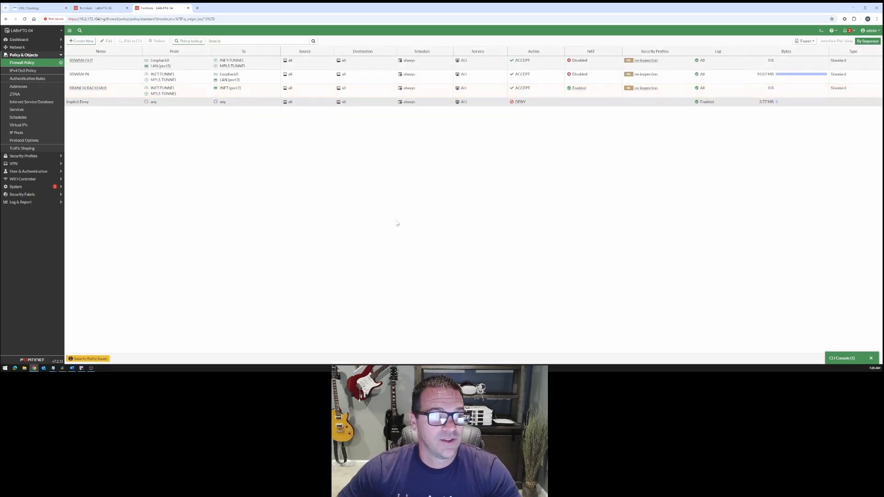
{"action": "left_click", "coordinate": [36, 63]}
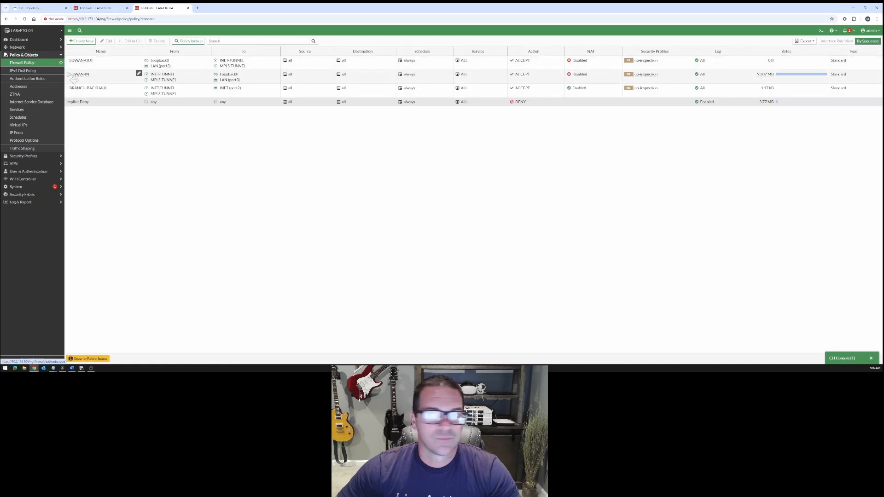
Add the Hit Count column to the firewall policy list and inspect the BRANCH-BACKHAUL policy's usage statistics
{"action": "left_click", "coordinate": [115, 92]}
{"action": "left_click", "coordinate": [41, 63]}
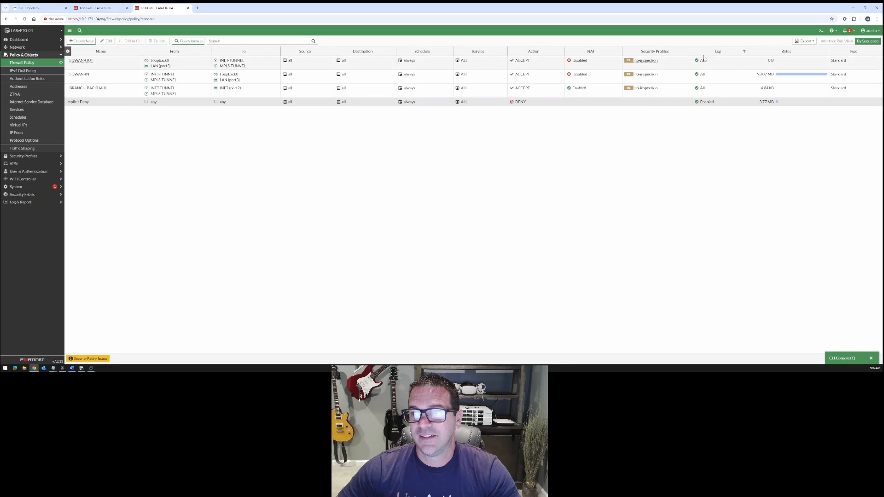
{"action": "right_click", "coordinate": [711, 53]}
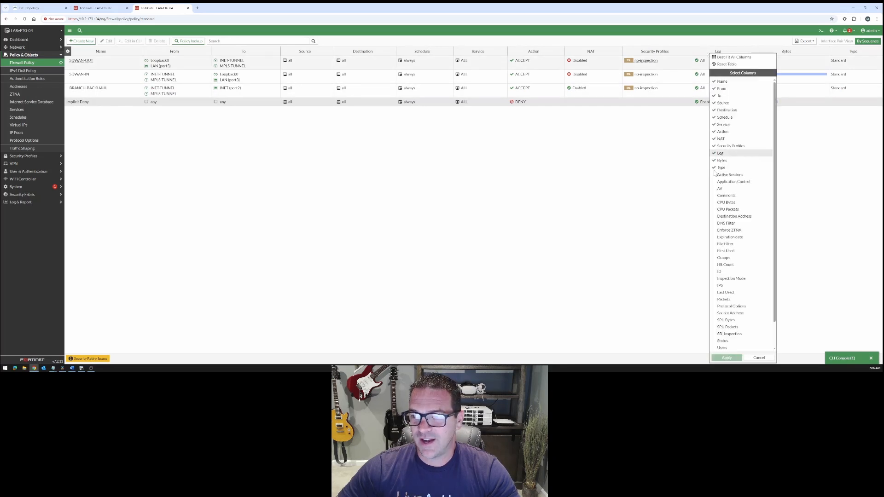
{"action": "left_click", "coordinate": [730, 266]}
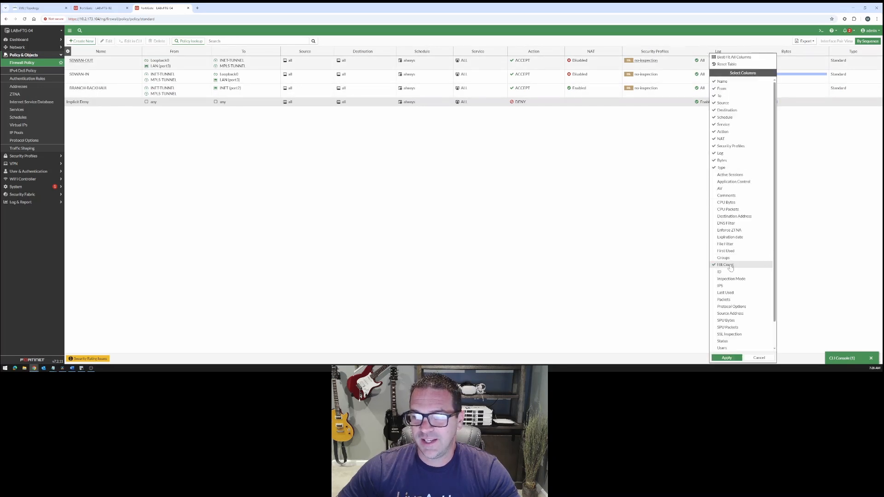
{"action": "left_click", "coordinate": [726, 358]}
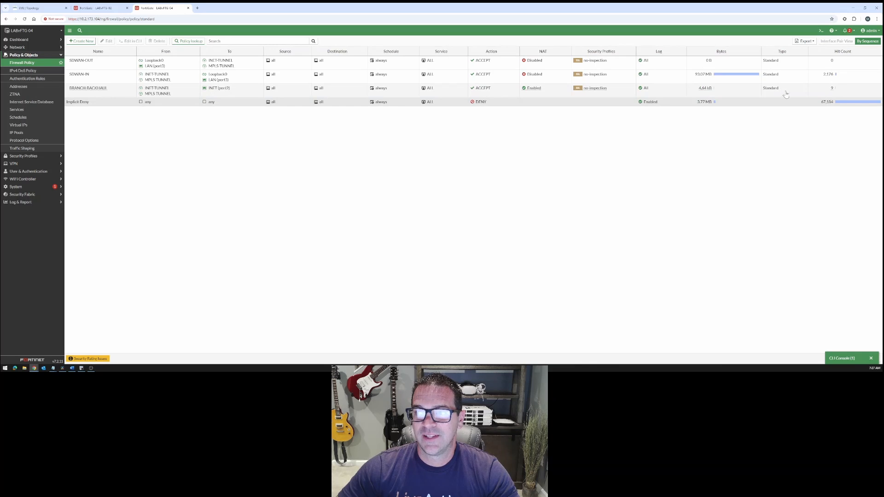
{"action": "left_click", "coordinate": [827, 94]}
{"action": "mouse_move", "coordinate": [833, 94]}
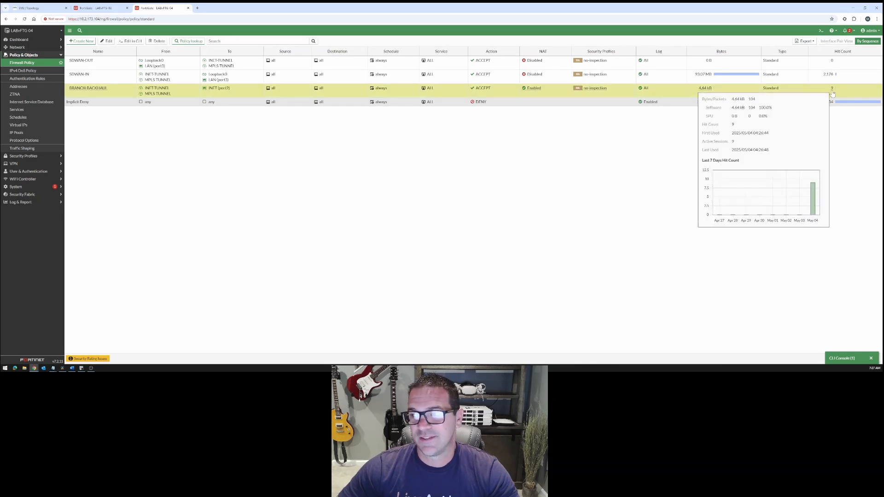
Switch to the Site 2 FortiGate and check the GOOGLE performance SLA's packet loss on all members, refreshing its readings
{"action": "left_click", "coordinate": [94, 8]}
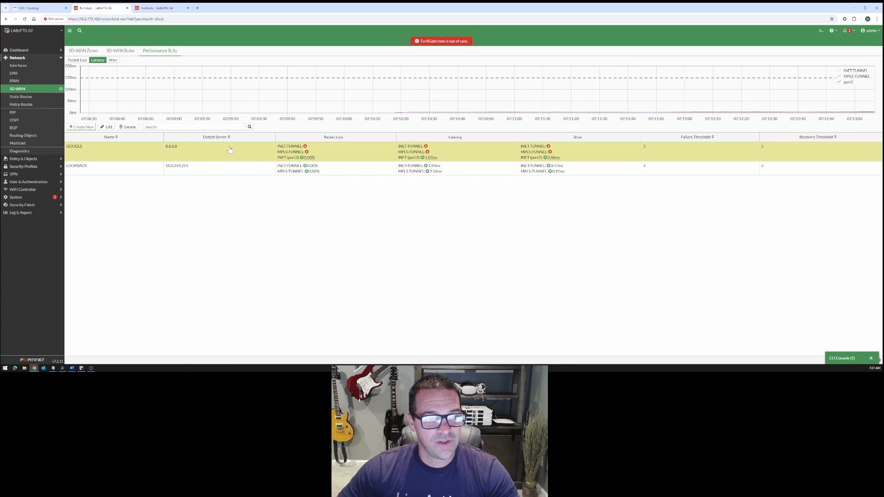
{"action": "left_click", "coordinate": [27, 92]}
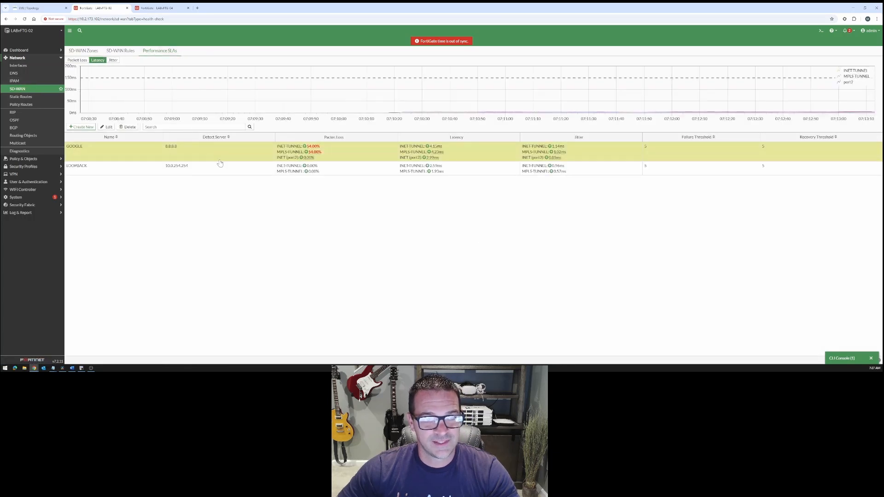
{"action": "mouse_move", "coordinate": [319, 152]}
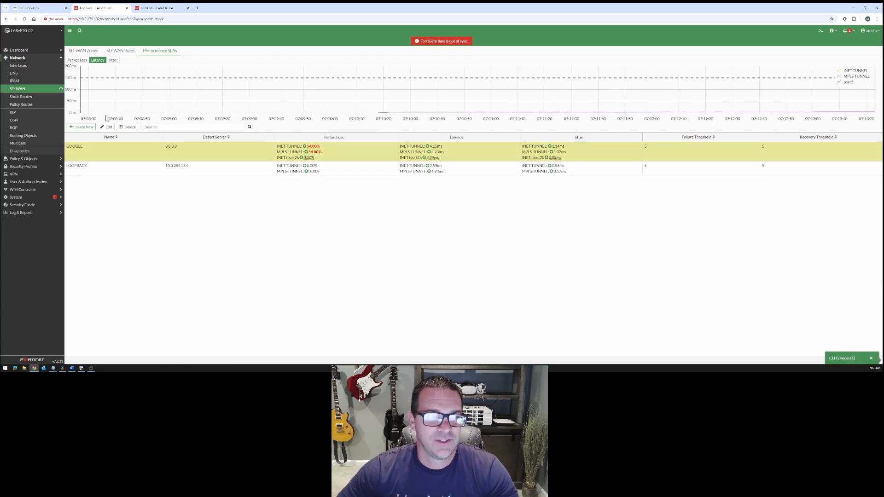
{"action": "left_click", "coordinate": [40, 91]}
{"action": "left_click", "coordinate": [130, 52]}
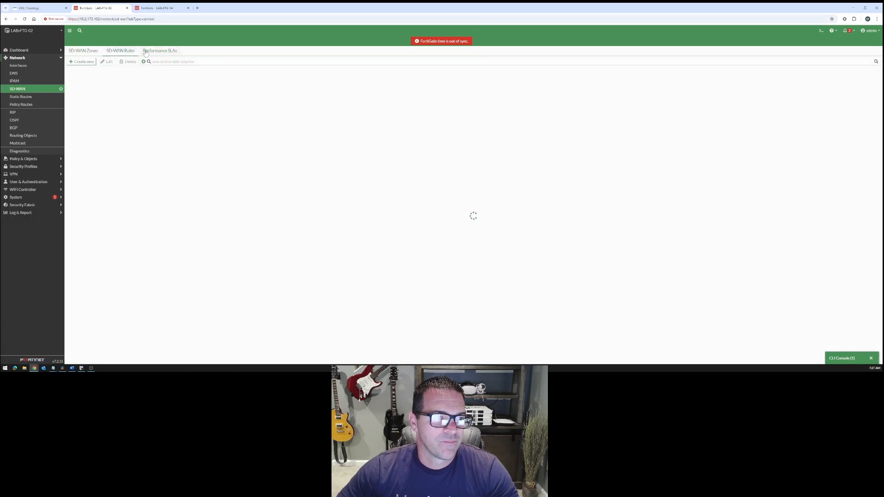
{"action": "left_click", "coordinate": [151, 52]}
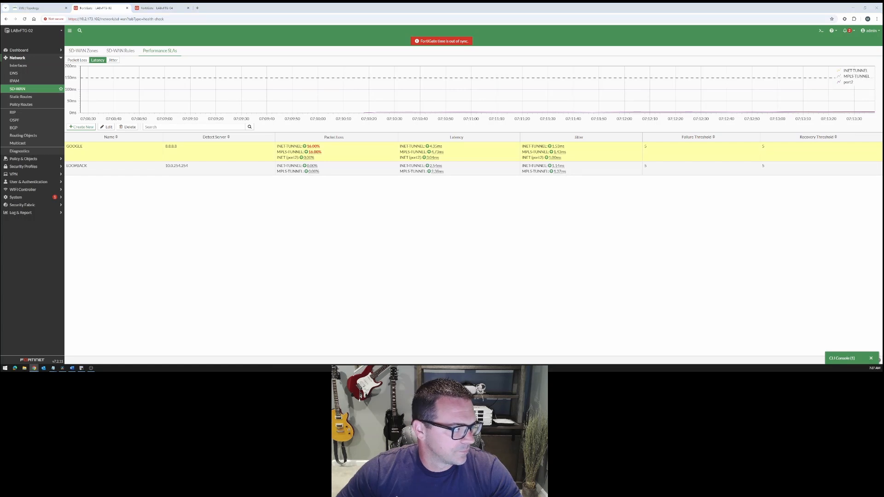
{"action": "left_click", "coordinate": [133, 54]}
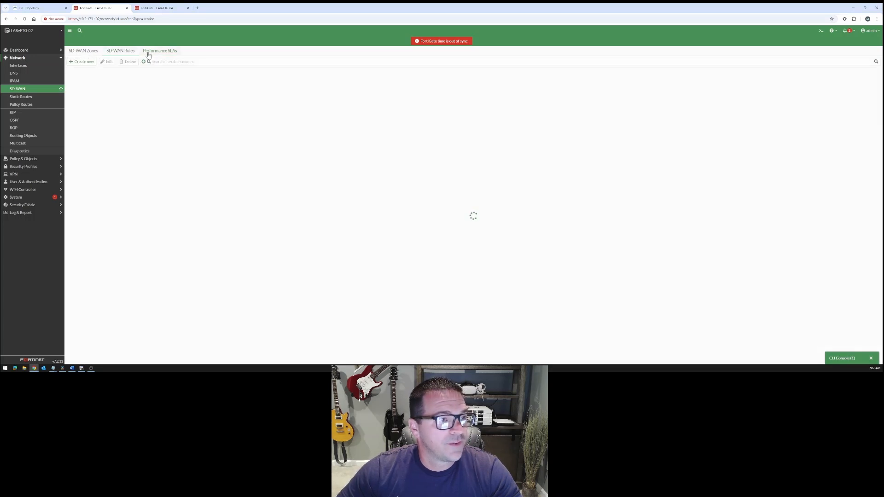
{"action": "left_click", "coordinate": [149, 54]}
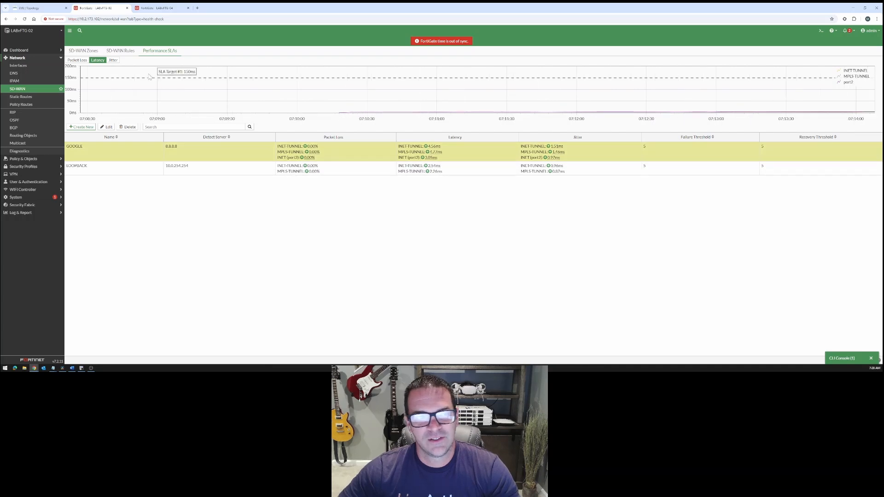
Review the members of the SD-WAN rules and the costs of the SD-WAN zone members
{"action": "left_click", "coordinate": [122, 51]}
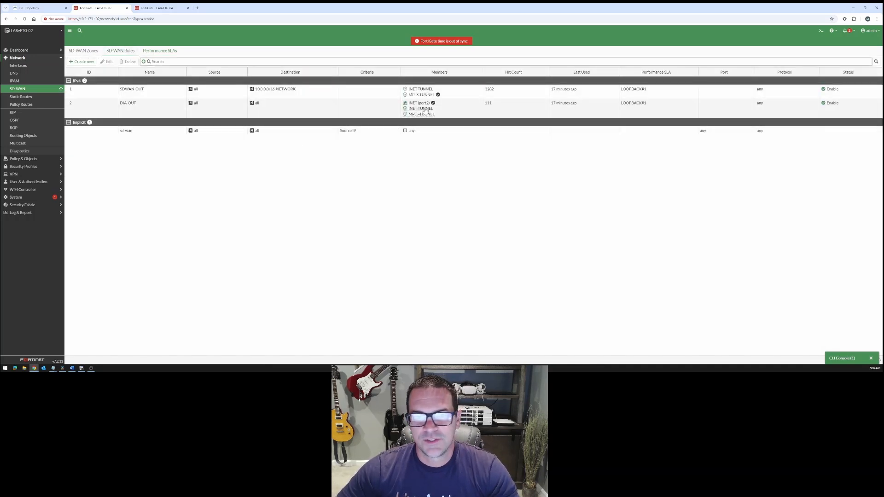
{"action": "mouse_move", "coordinate": [427, 106]}
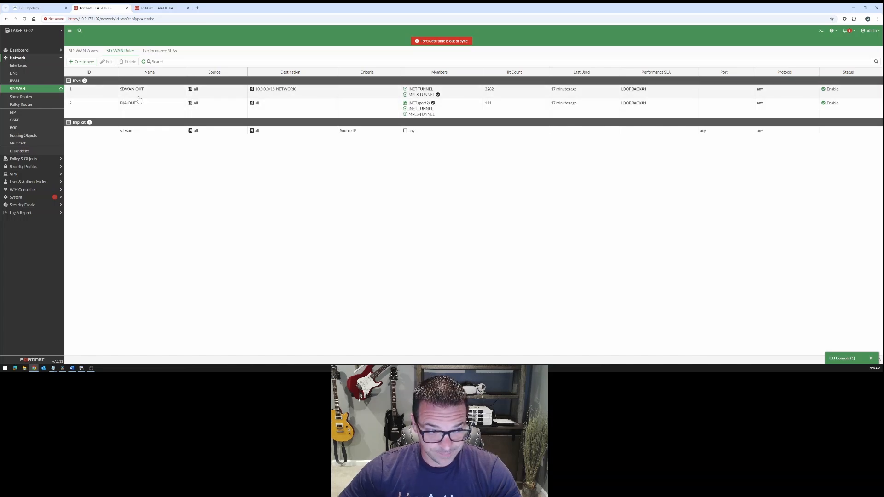
{"action": "left_click", "coordinate": [83, 51]}
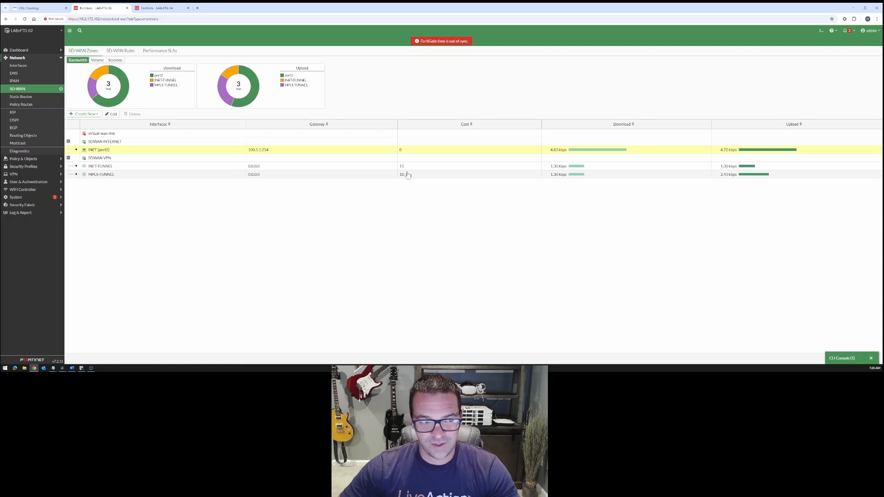
Replace the DIA-OUT rule's required SLA target with GOOGLE#1, save the rule and reopen it from the list
{"action": "left_click", "coordinate": [123, 52]}
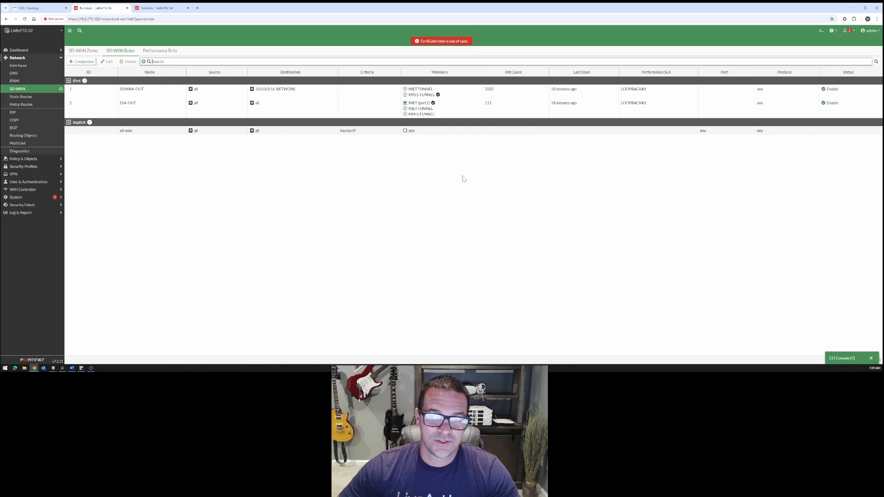
{"action": "double_click", "coordinate": [457, 103]}
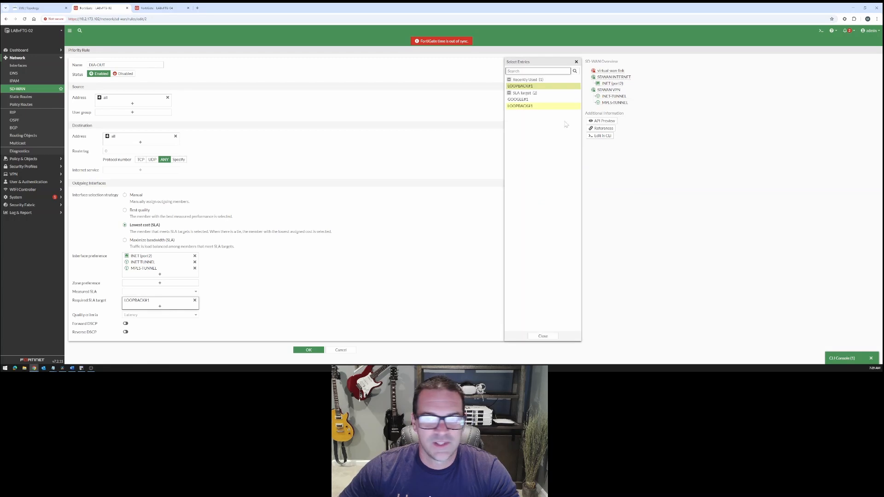
{"action": "left_click", "coordinate": [533, 100]}
{"action": "left_click", "coordinate": [527, 106]}
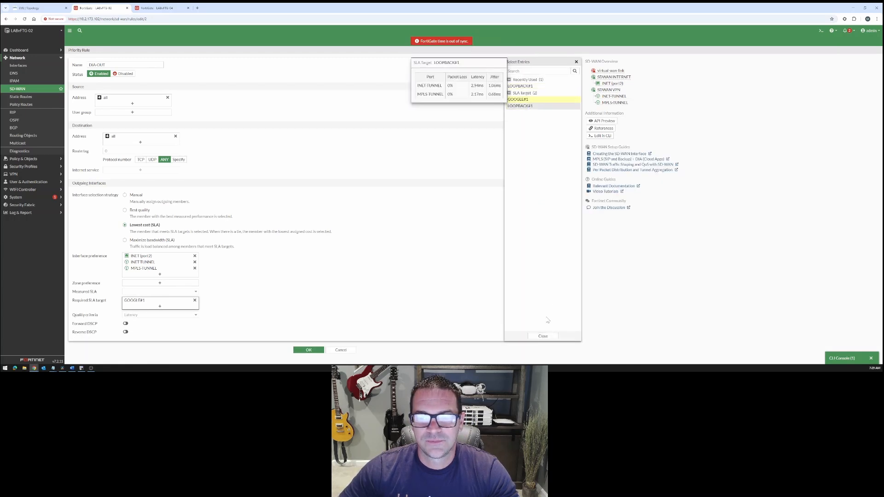
{"action": "left_click", "coordinate": [548, 337]}
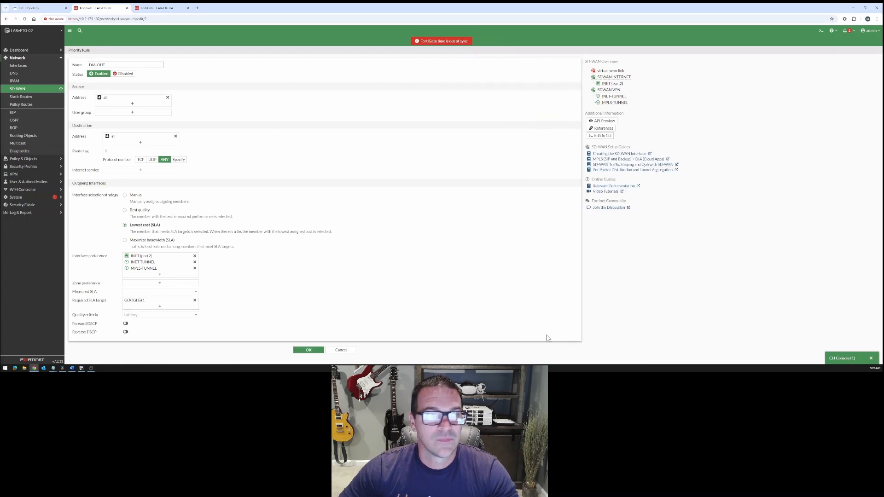
{"action": "left_click", "coordinate": [317, 349]}
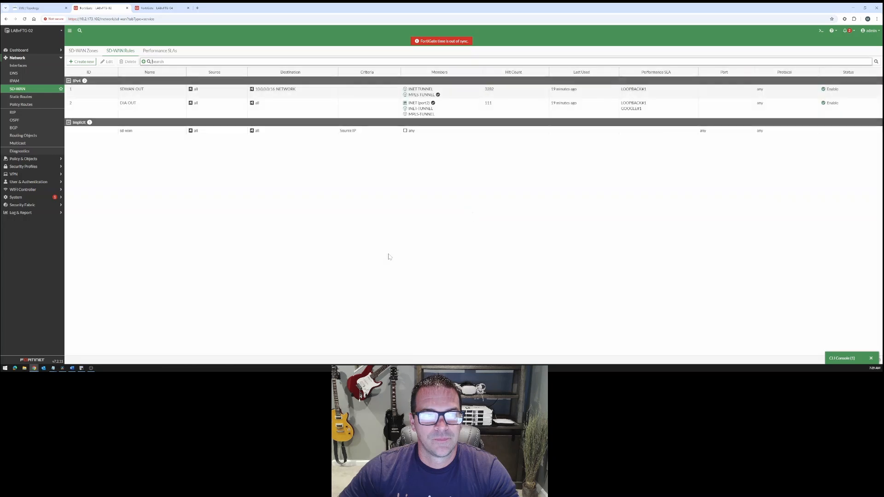
{"action": "double_click", "coordinate": [288, 110]}
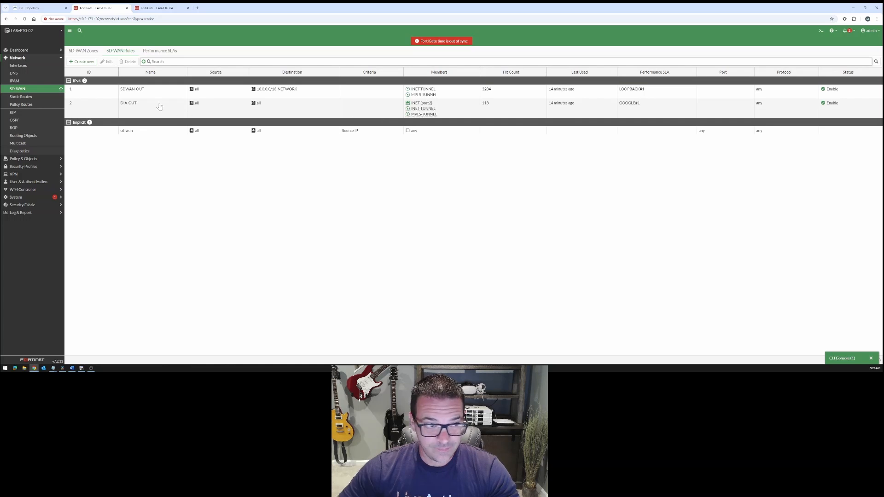
Refresh the SD-WAN rules and review the destinations and selected members of SDWAN-OUT and DIA-OUT
{"action": "left_click", "coordinate": [129, 53]}
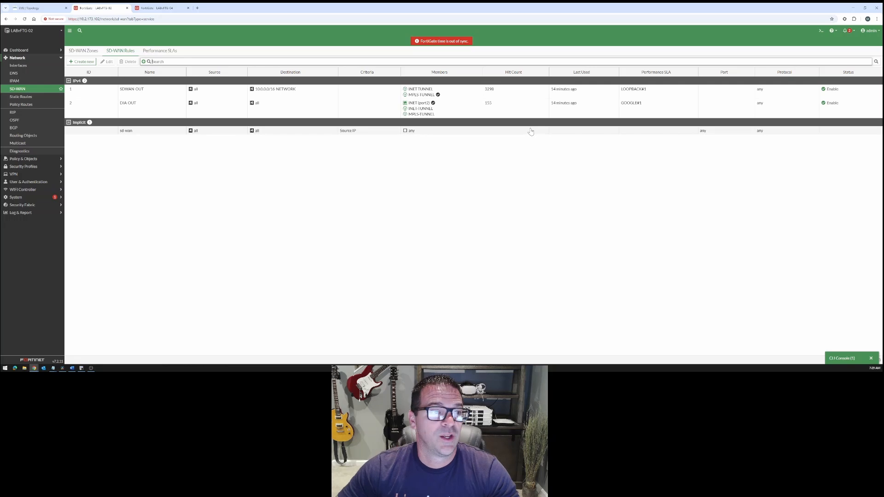
{"action": "left_click", "coordinate": [158, 94]}
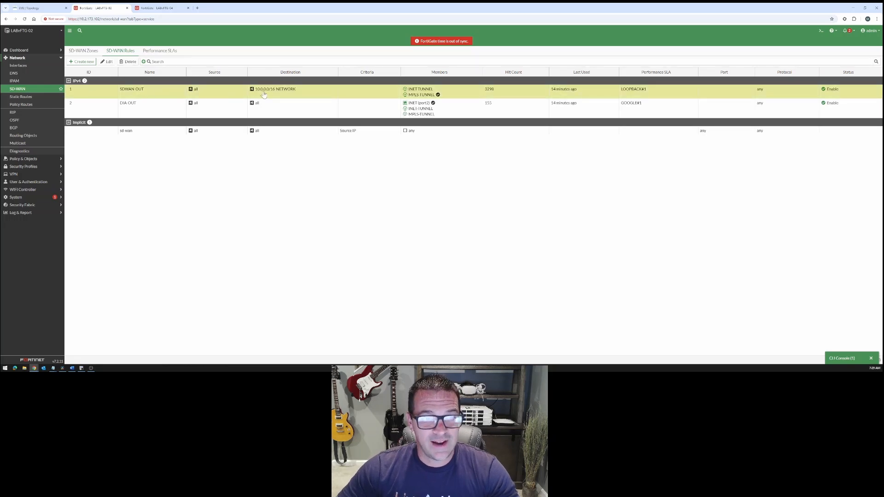
{"action": "mouse_move", "coordinate": [275, 94]}
{"action": "mouse_move", "coordinate": [435, 97]}
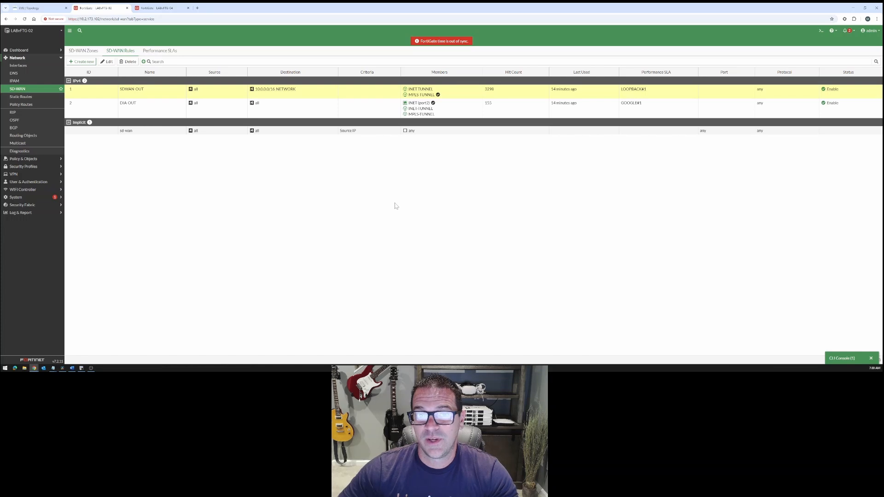
{"action": "left_click", "coordinate": [141, 112]}
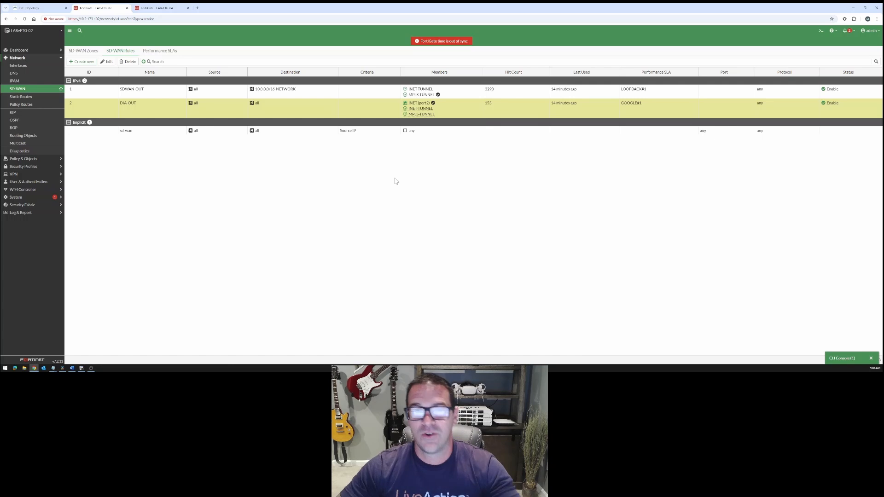
Recheck the packet loss of the GOOGLE and LOOPBACK performance SLAs, reloading the SD-WAN pages for current readings
{"action": "left_click", "coordinate": [163, 53]}
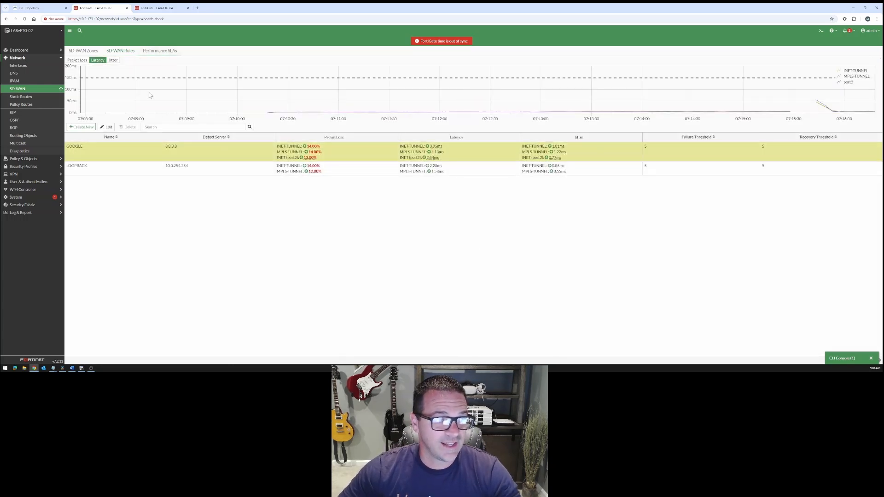
{"action": "left_click", "coordinate": [33, 91]}
{"action": "left_click", "coordinate": [157, 51]}
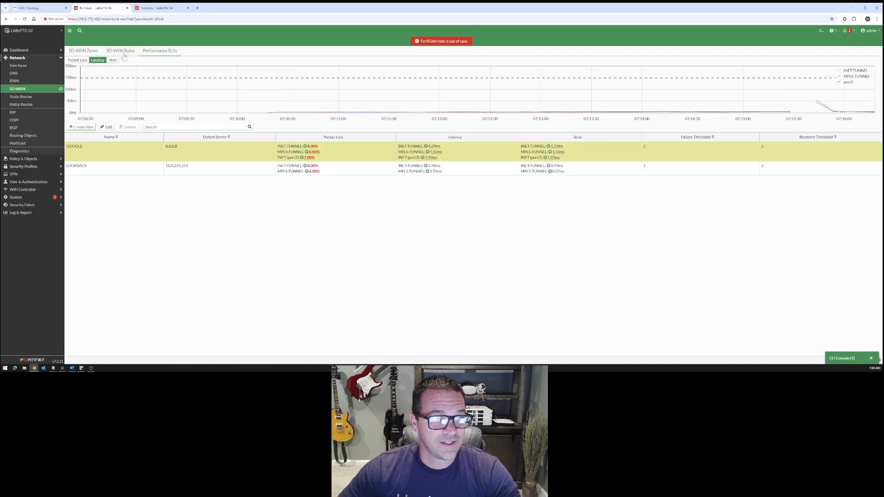
{"action": "left_click", "coordinate": [145, 51]}
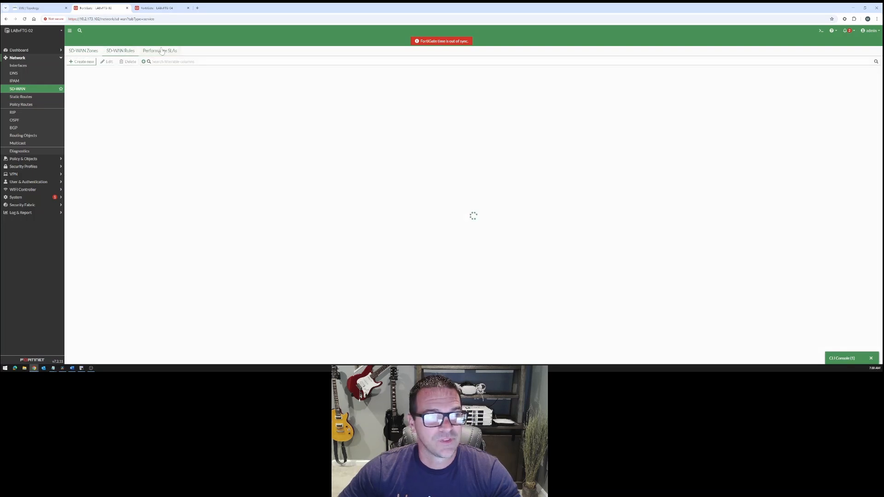